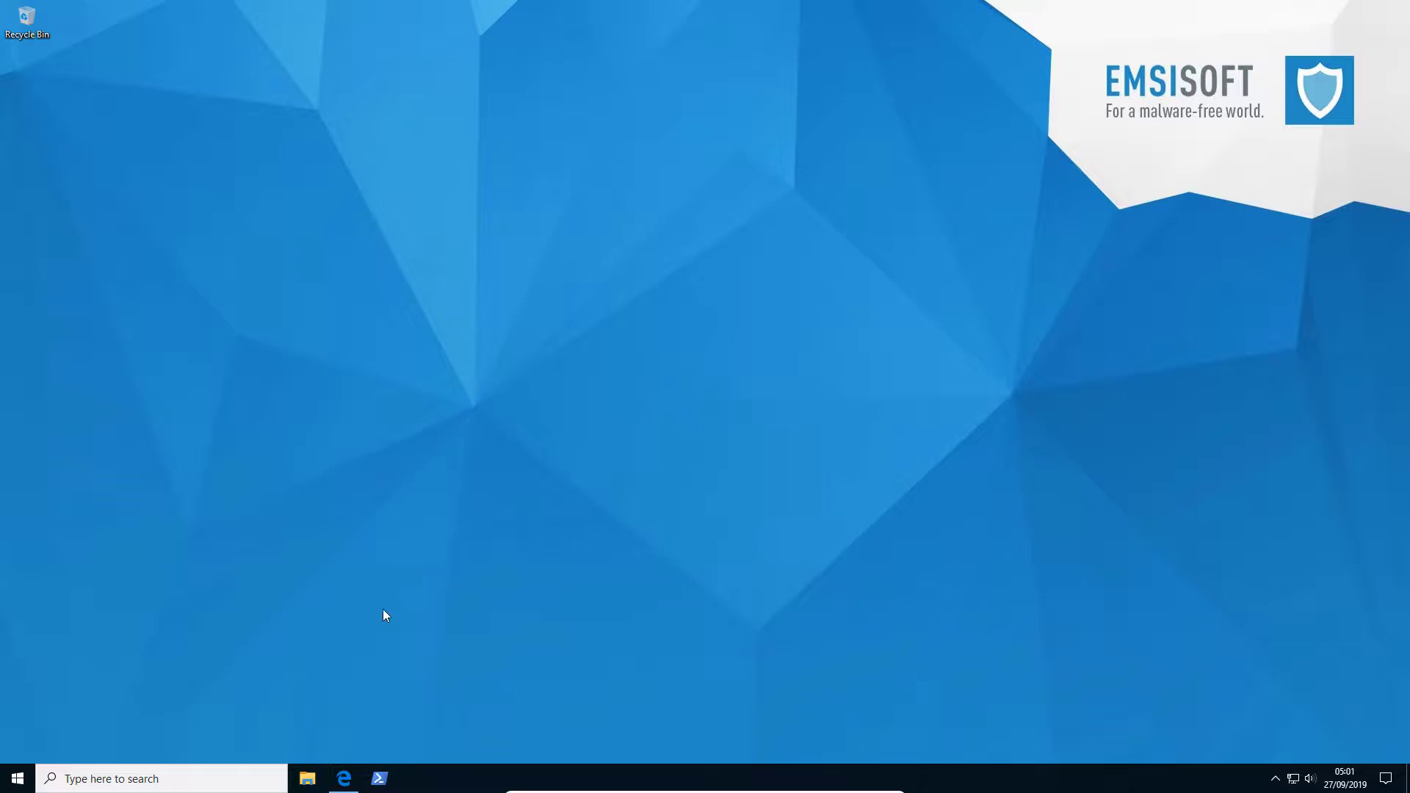
In Edge, go to Emsisoft's business products page and start the free 30-day trial sign-up.
click(344, 779)
click(437, 157)
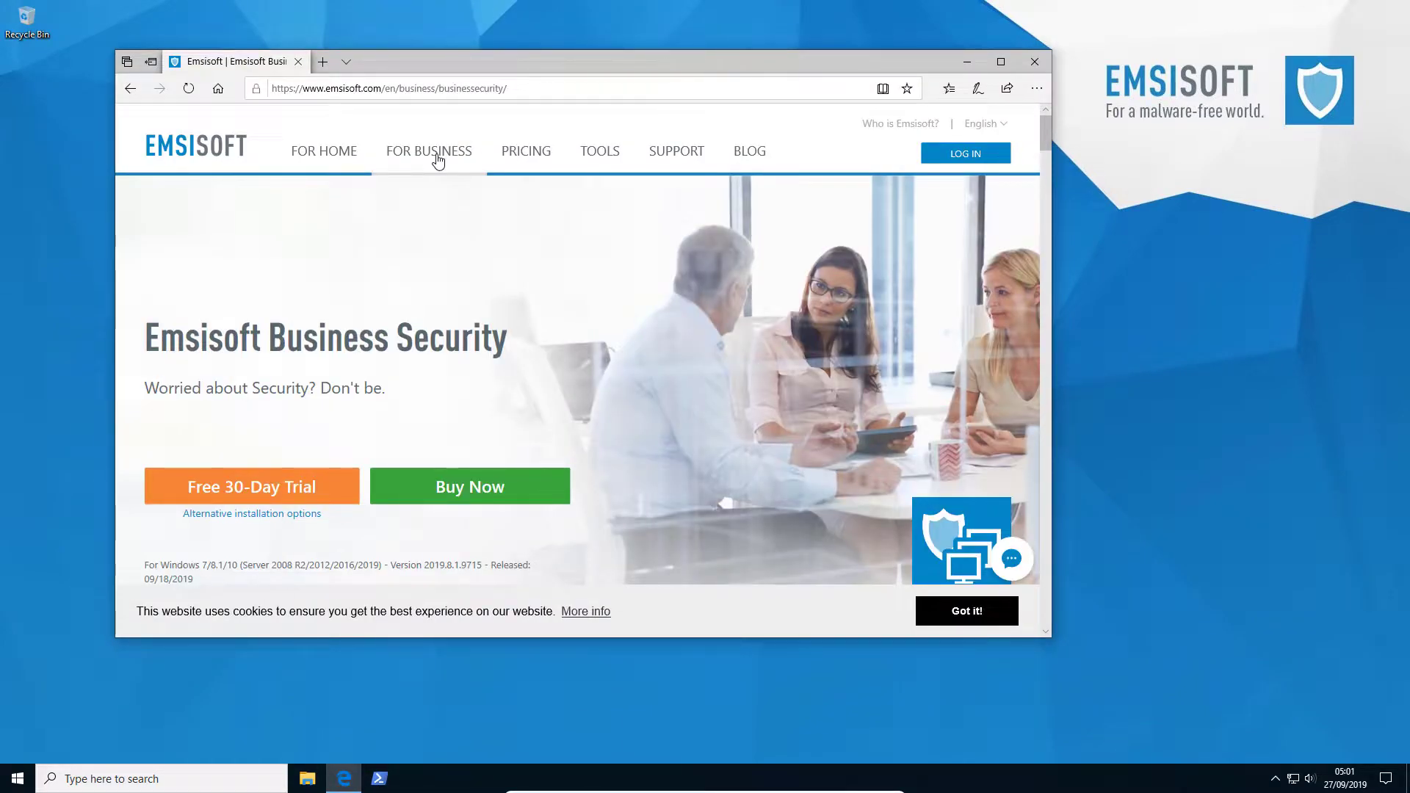
click(292, 485)
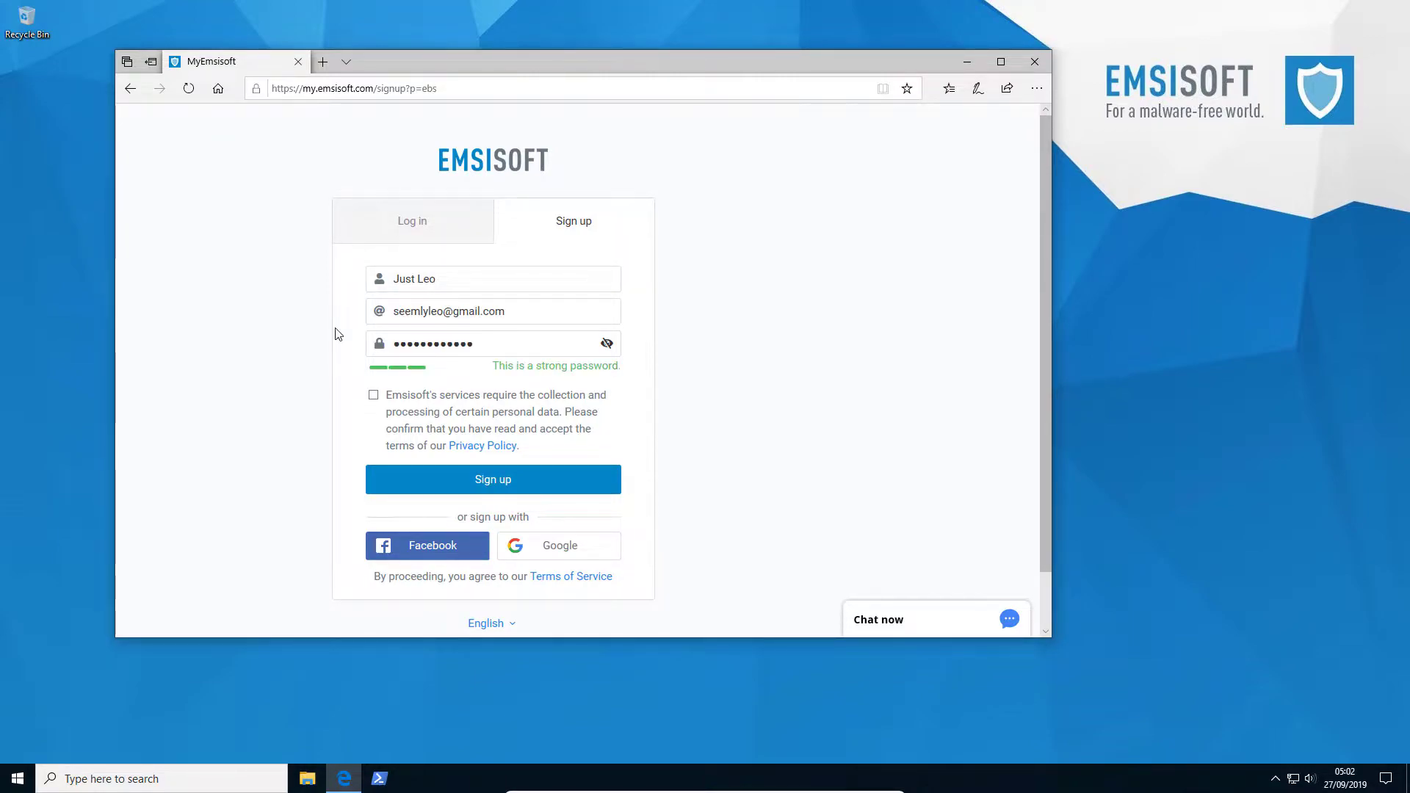
Review the privacy policy, accept the personal data consent, and submit the MyEmsisoft sign-up.
click(466, 448)
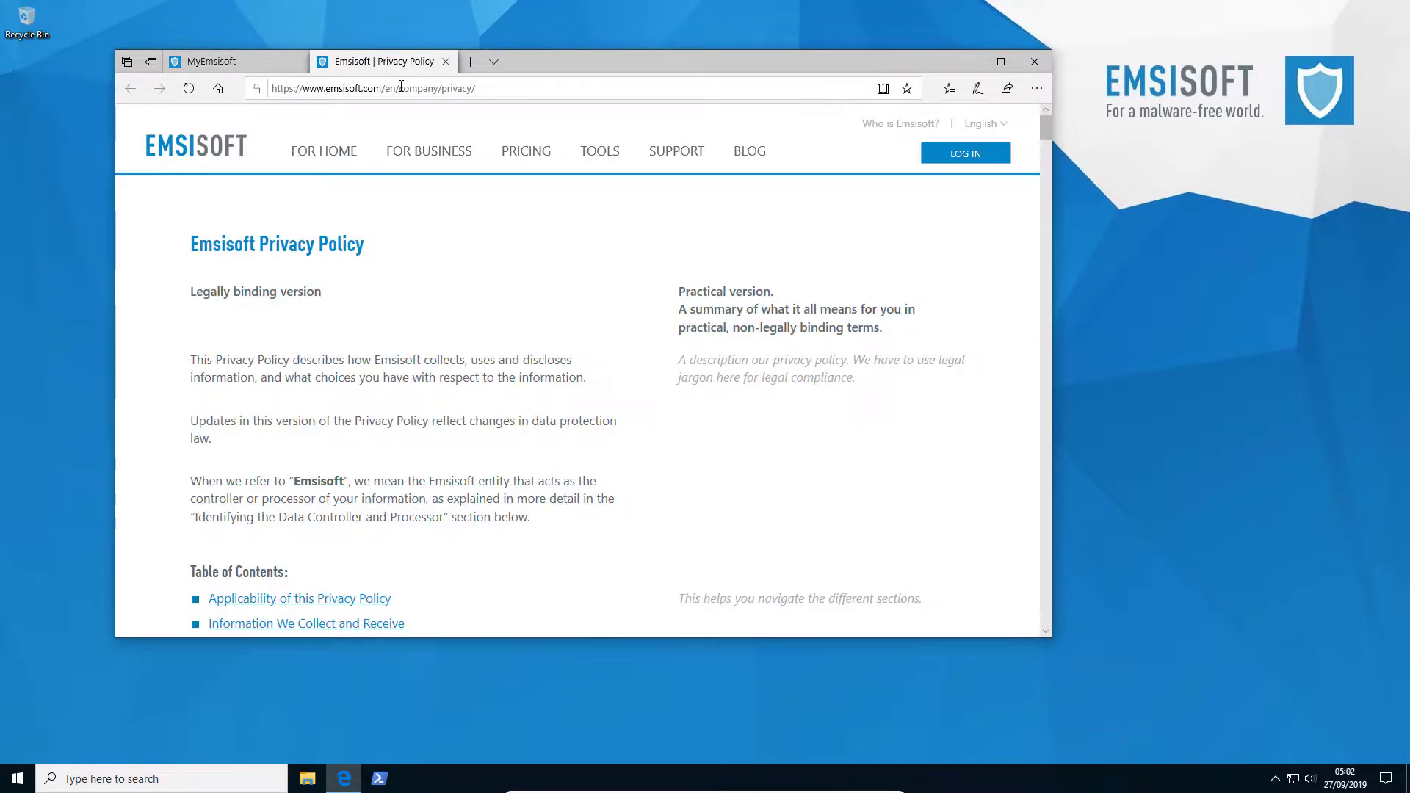
click(211, 61)
click(373, 395)
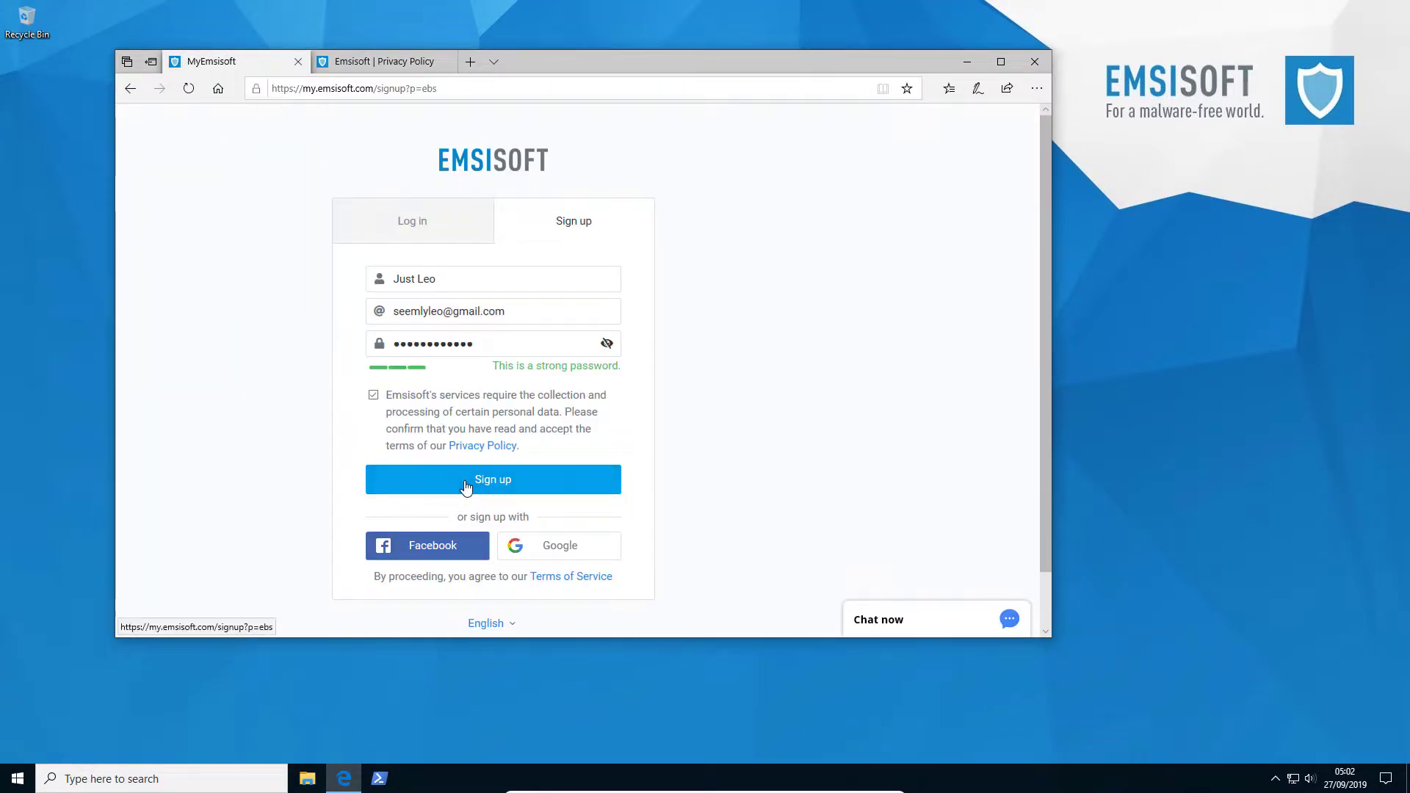
click(465, 484)
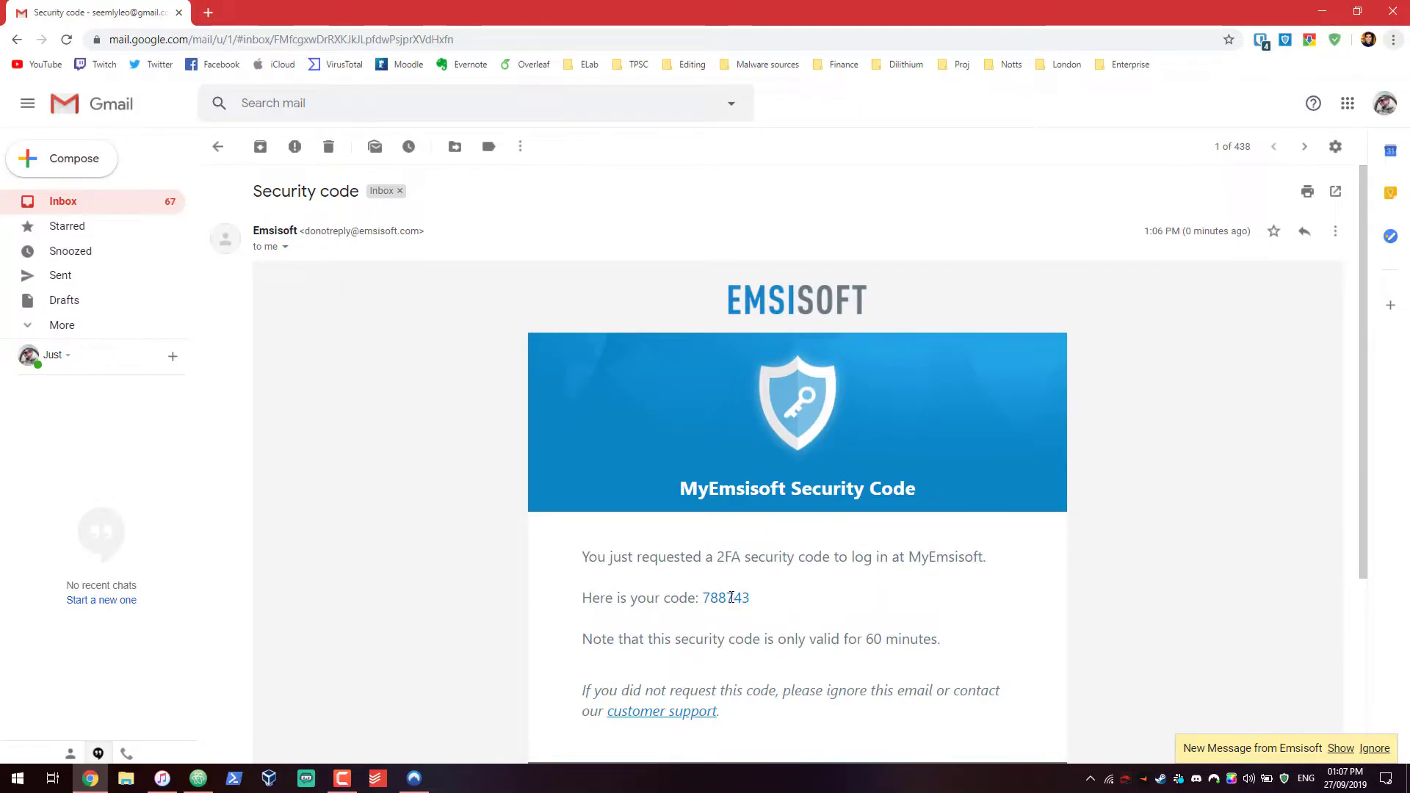
Select the six-digit code in the MyEmsisoft Security code email.
double_click(729, 599)
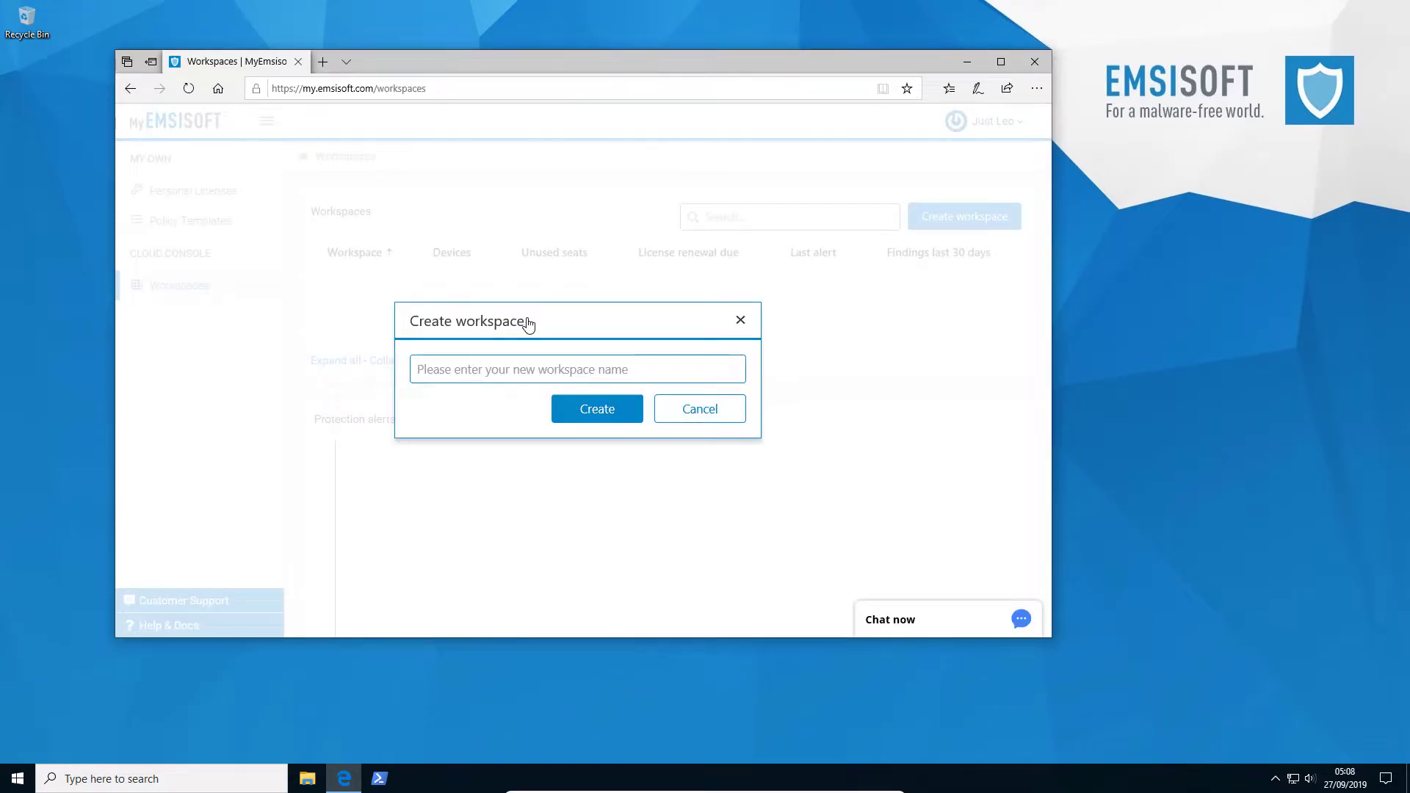
Create a workspace named 'LeoOffice' and look over the Workspaces list.
click(543, 379)
text(Leo)
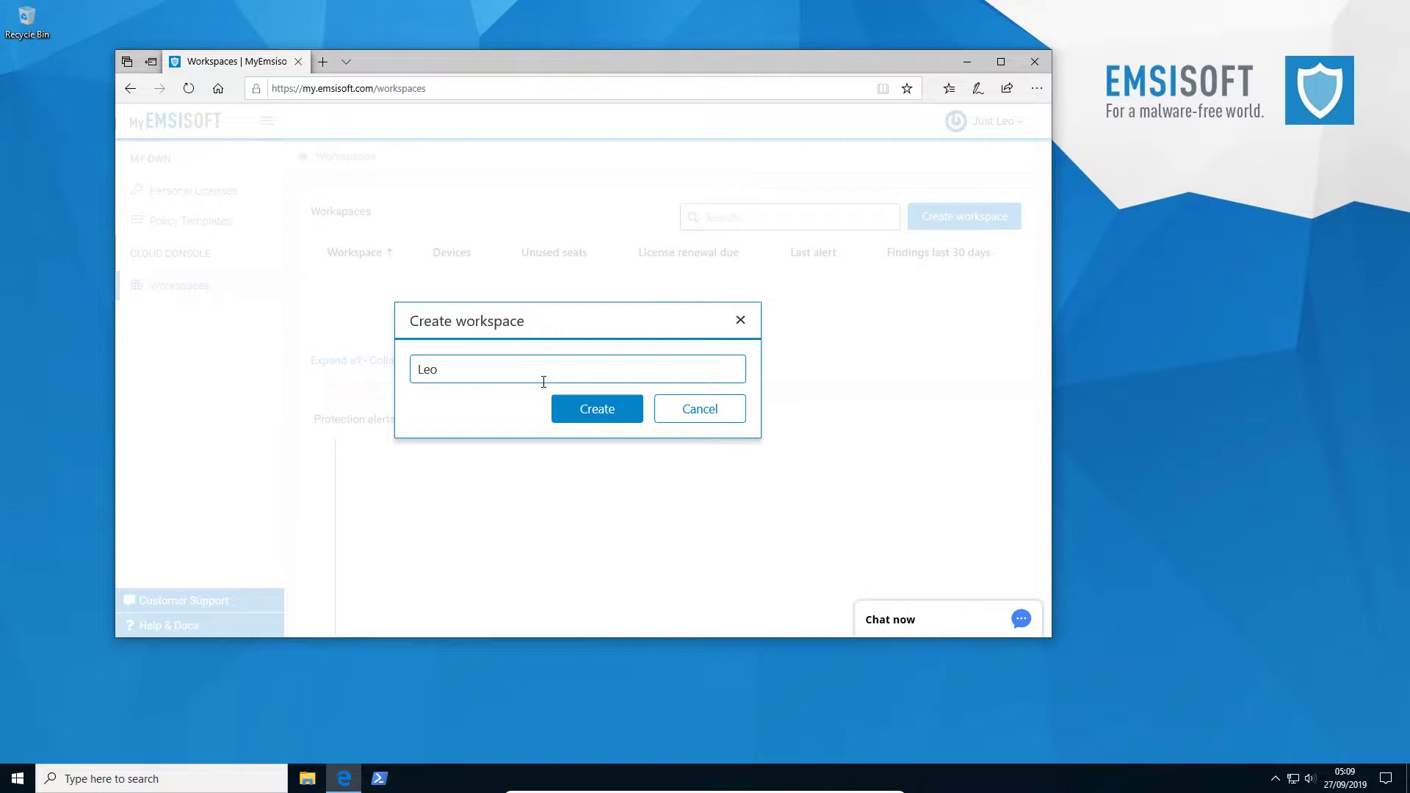
text(Office)
click(564, 404)
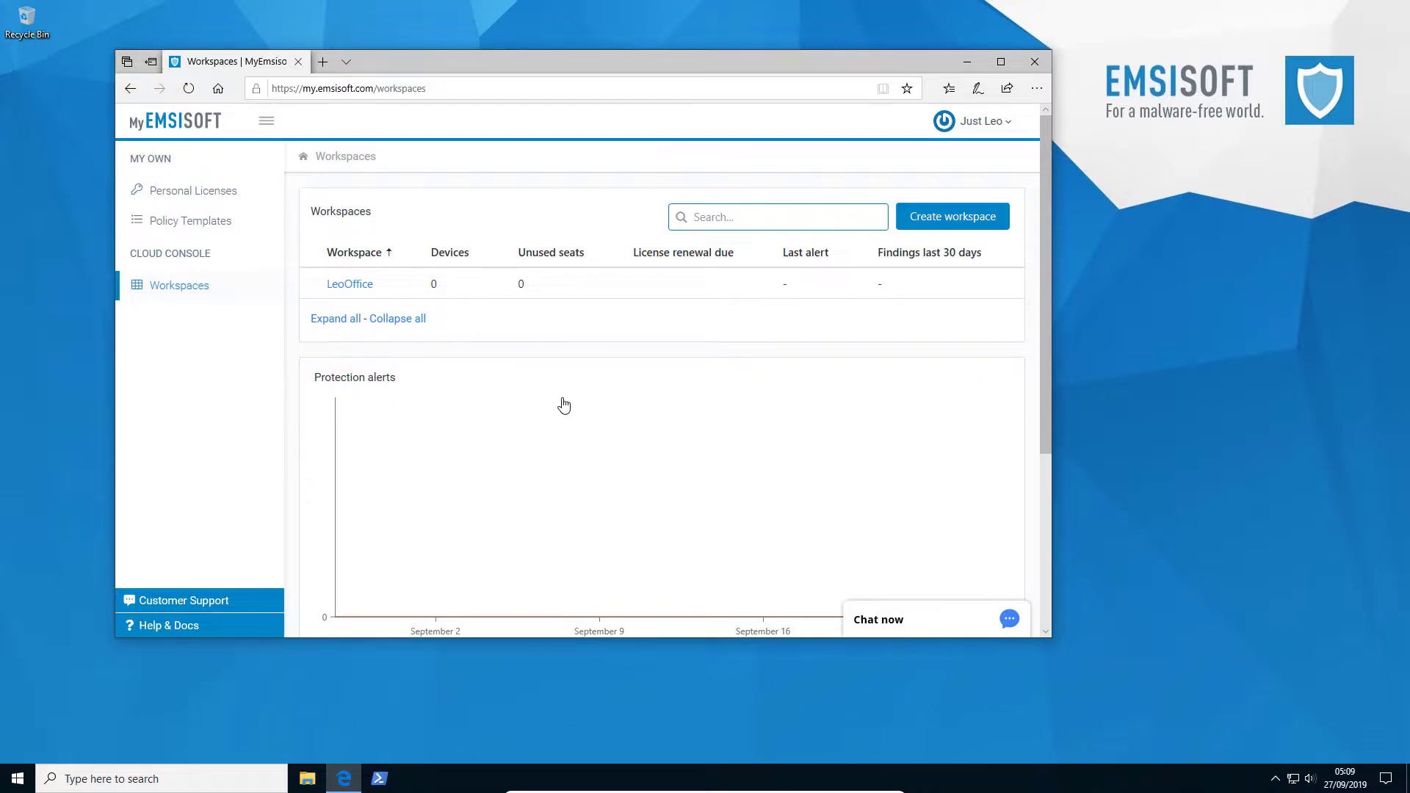
scroll(563, 405, down, 1)
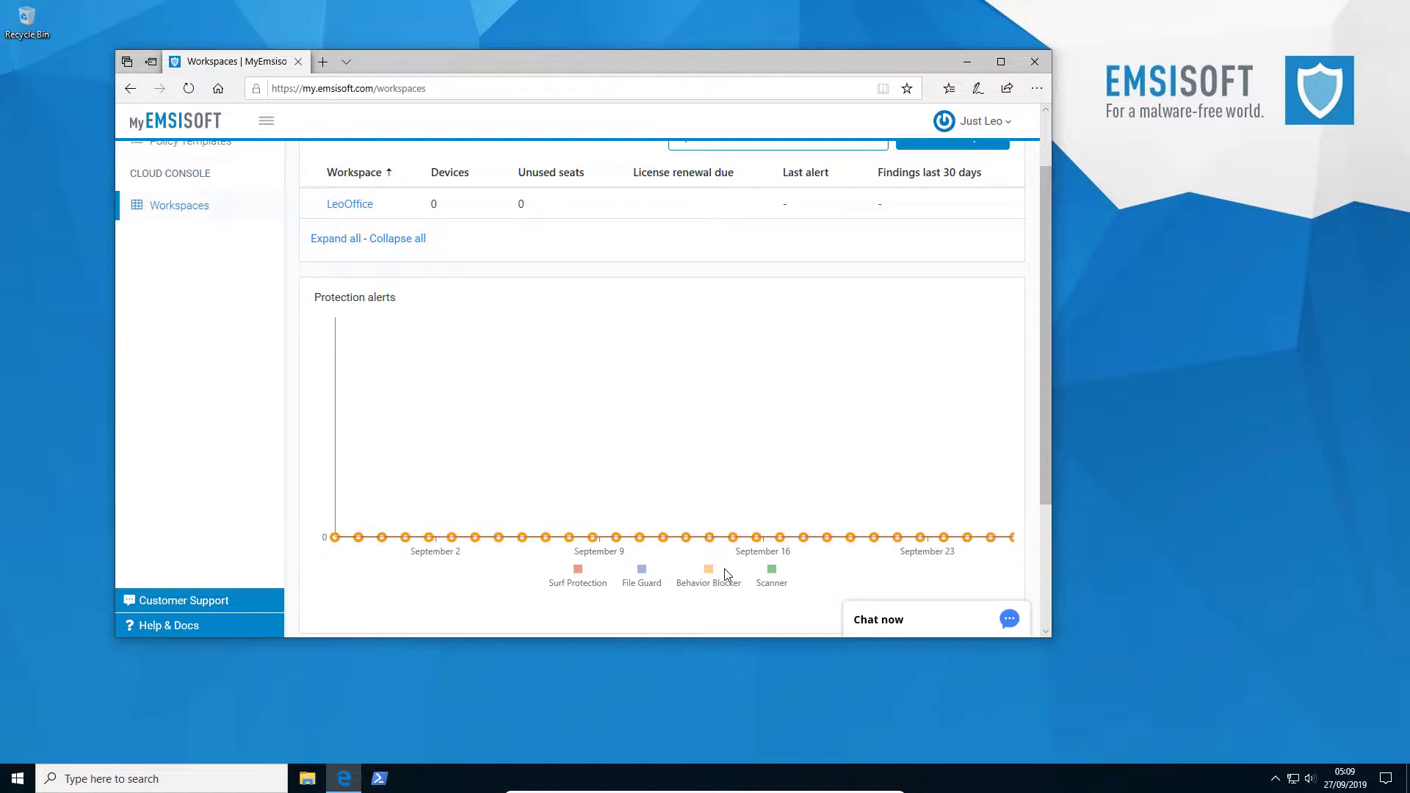
scroll(780, 577, down, 3)
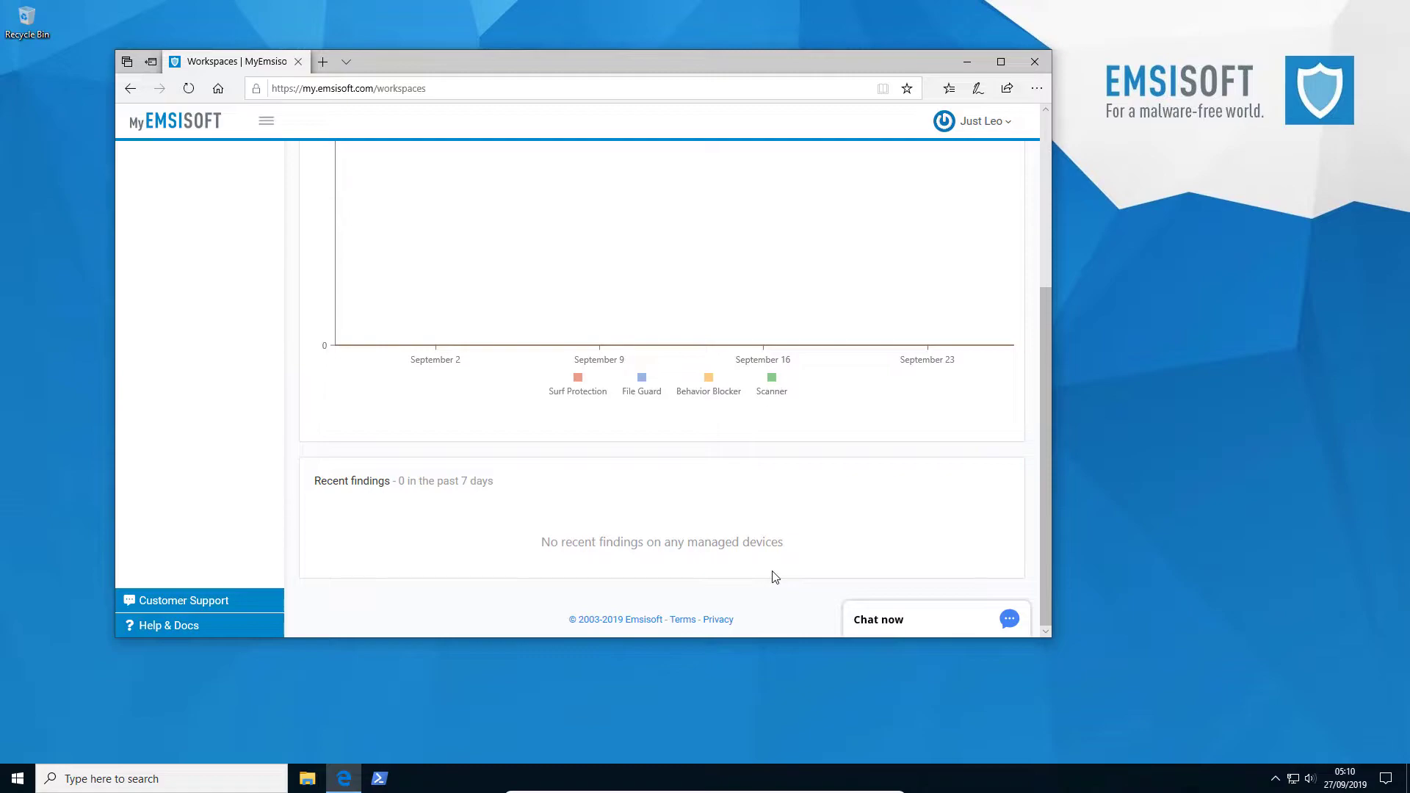
Download the LeoOffice workspace's protection installer and run it.
scroll(771, 575, up, 6)
click(346, 283)
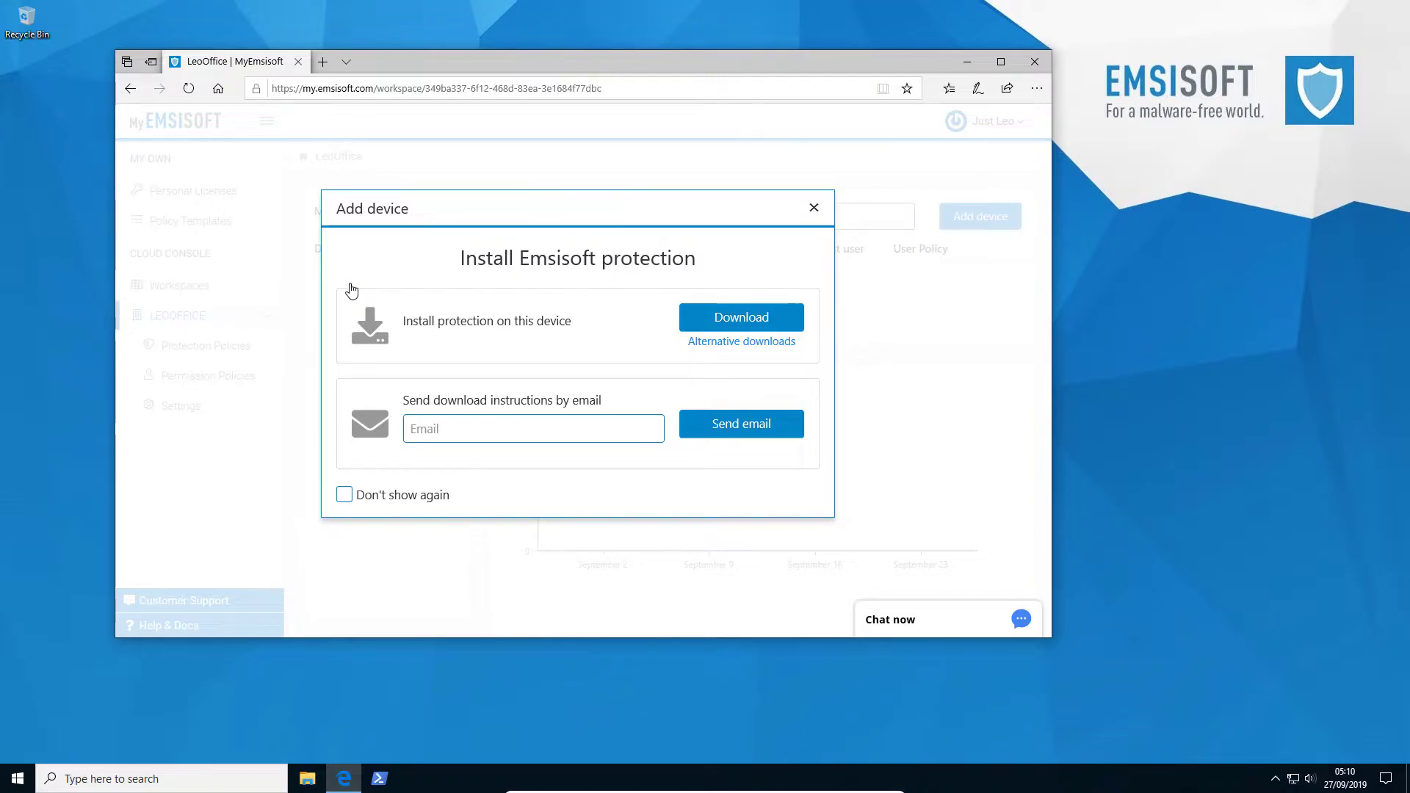
click(777, 328)
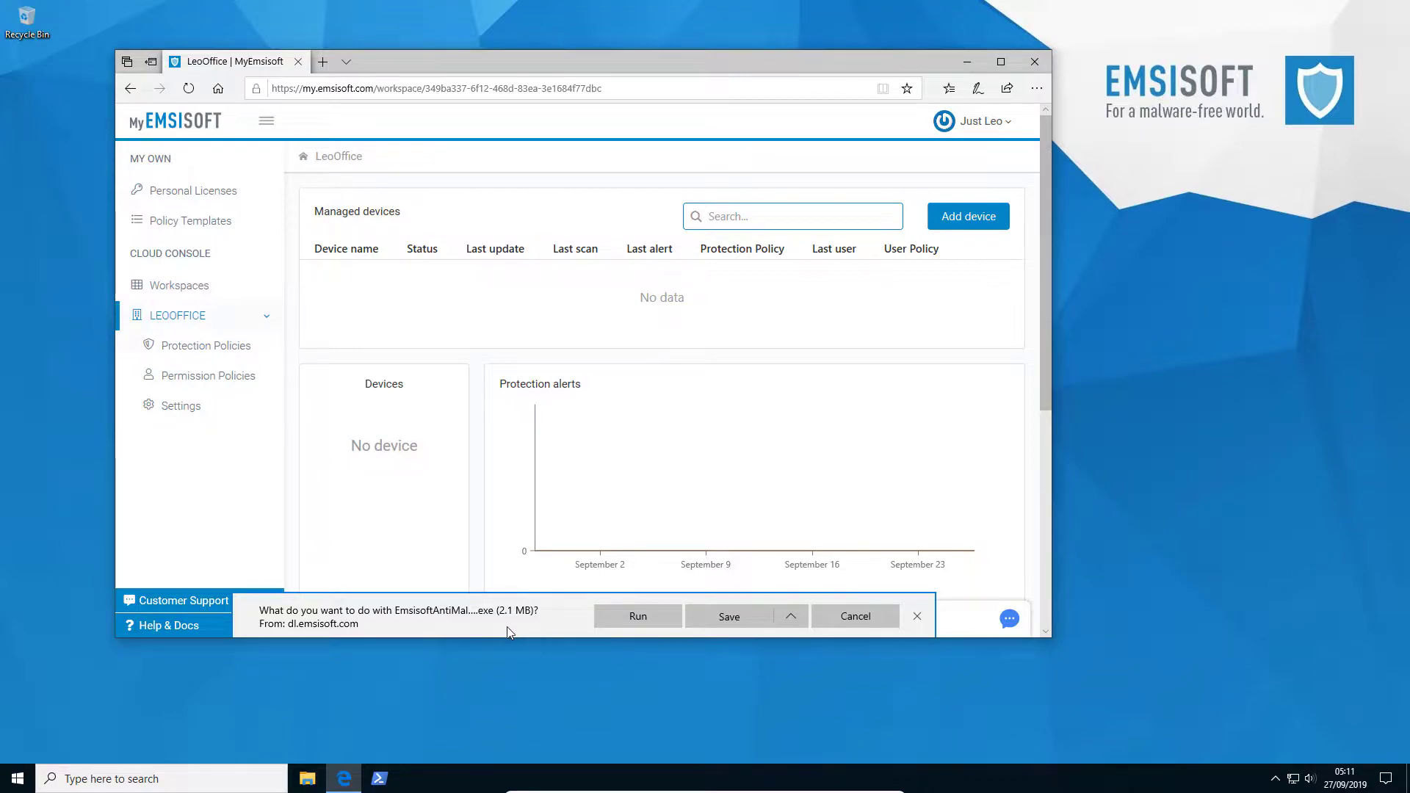
click(614, 623)
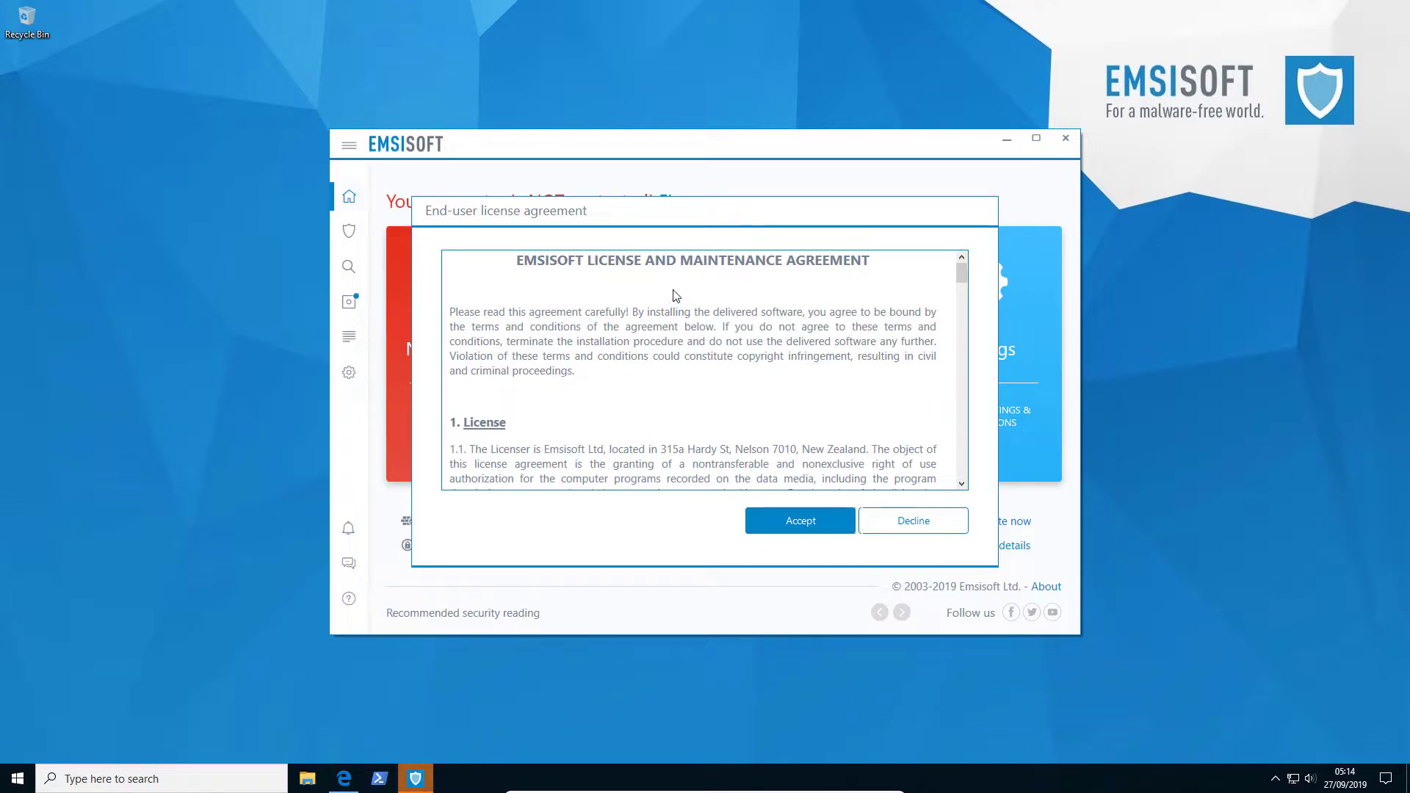
Accept the license agreement, then switch Network lockdown on and back off.
click(799, 522)
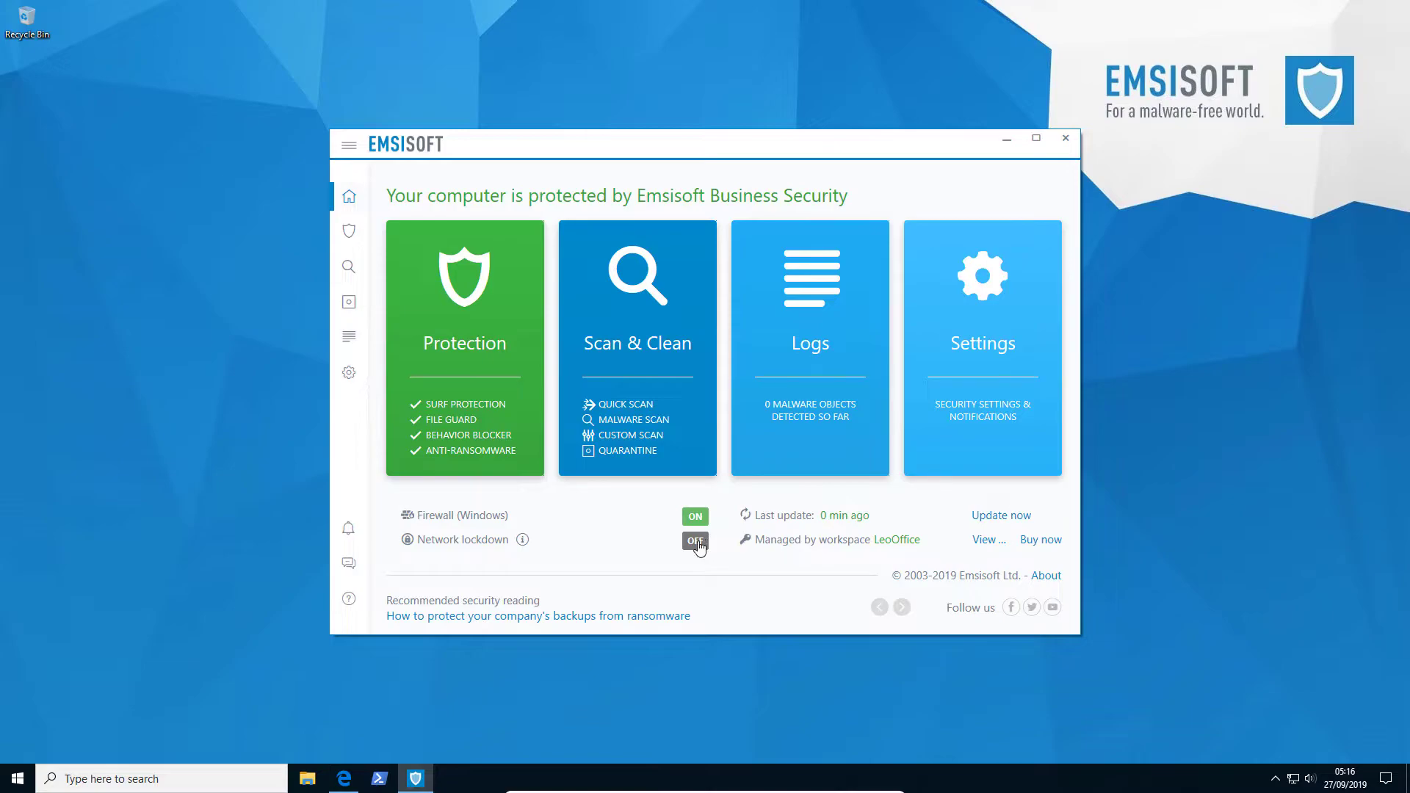
click(696, 543)
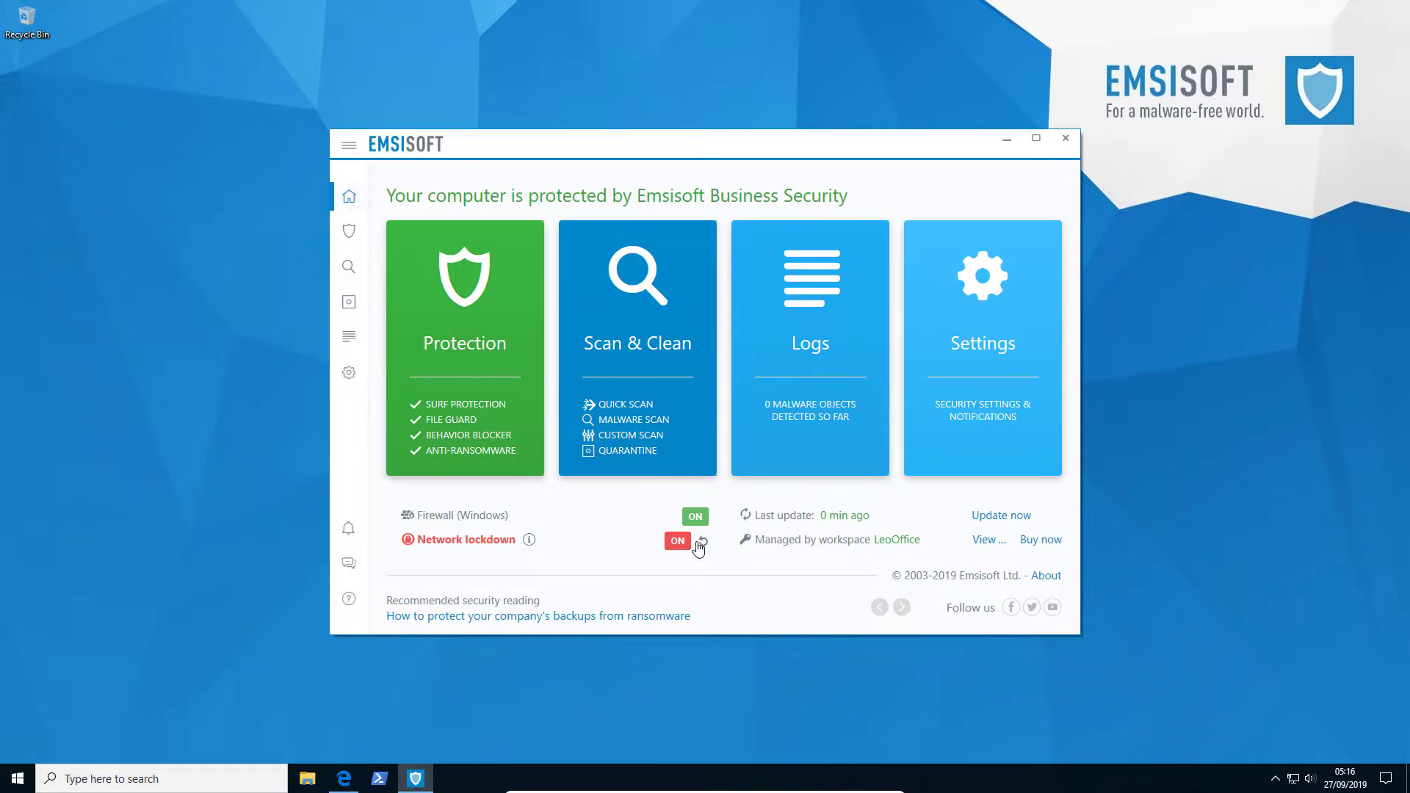
click(685, 543)
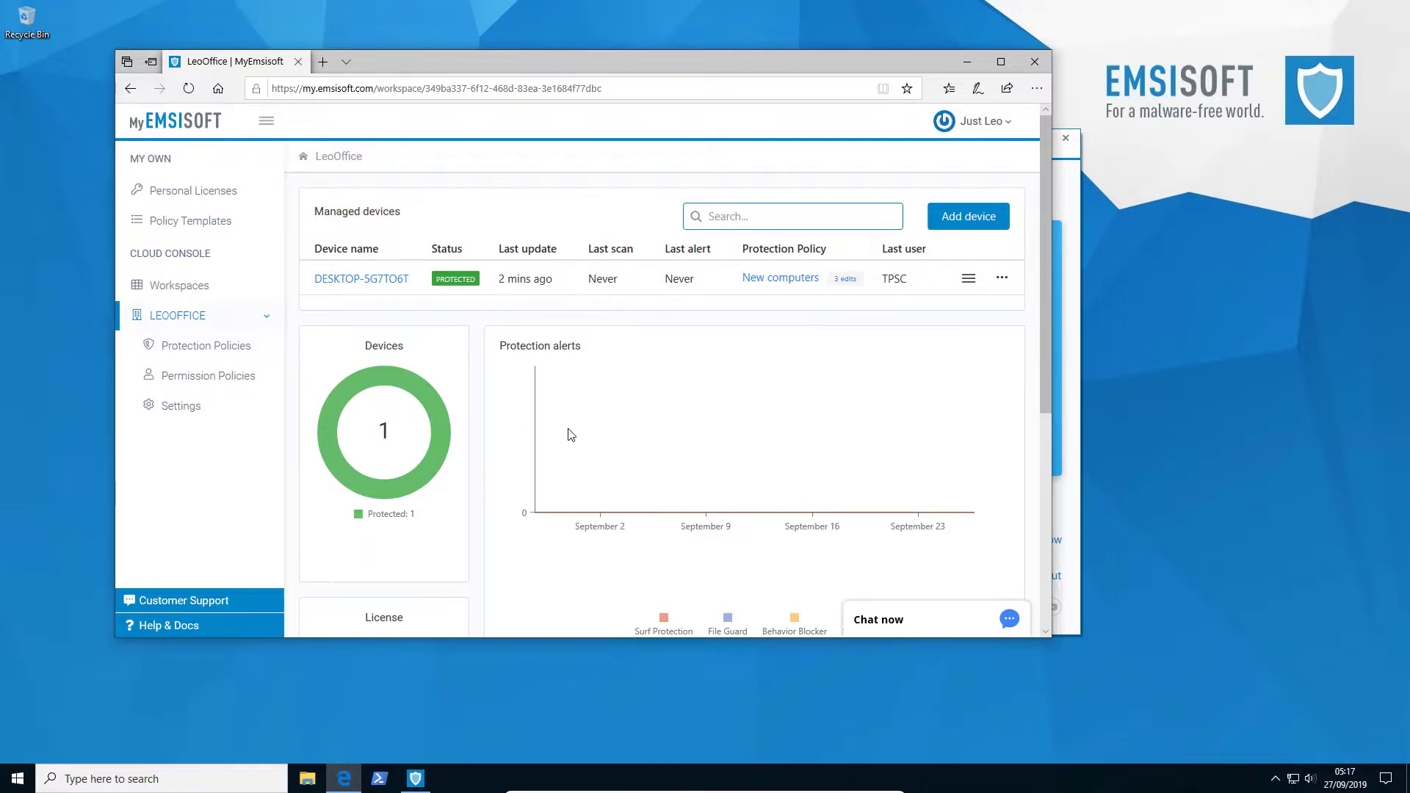
Scroll the LeoOffice dashboard to check the License and Quarantine cards.
scroll(572, 435, down, 5)
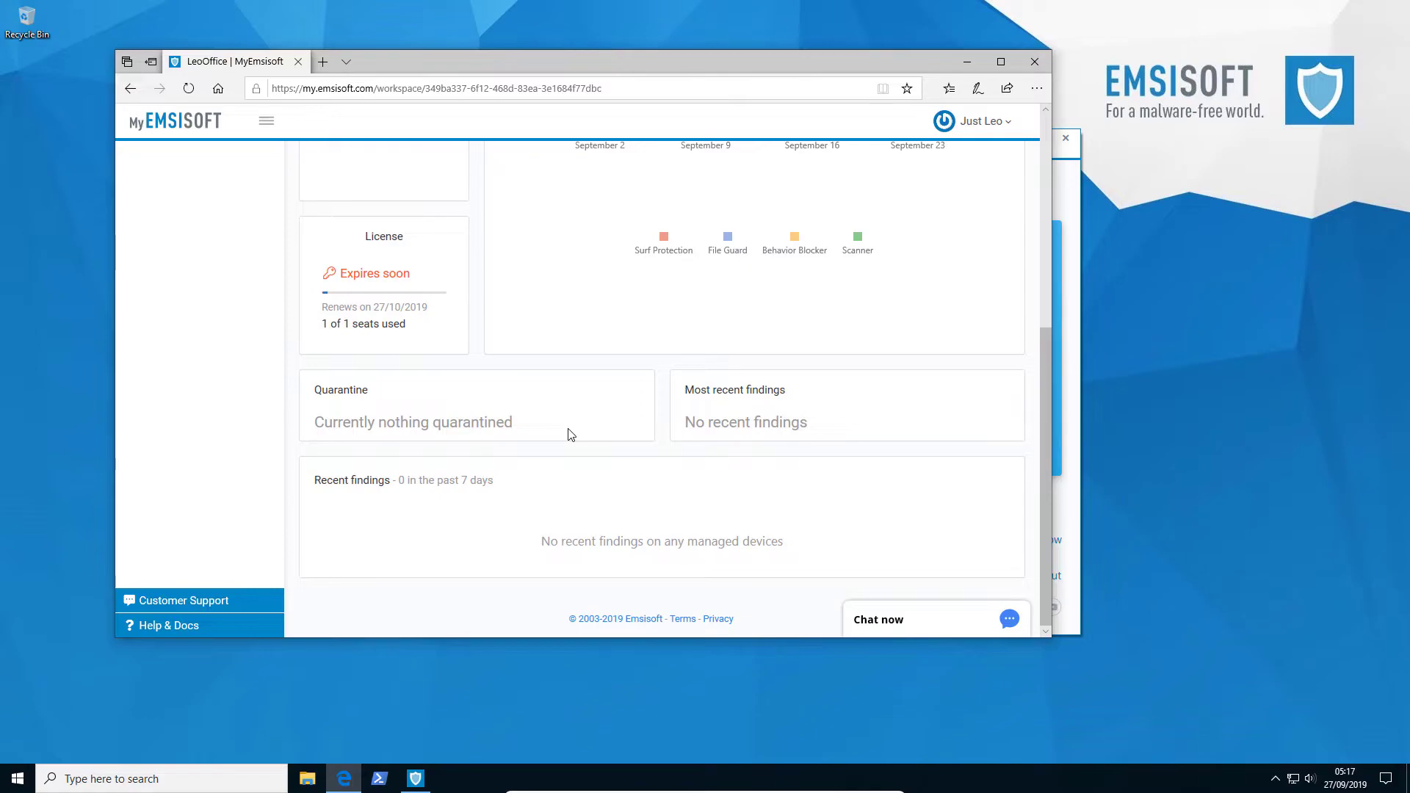
scroll(570, 434, up, 5)
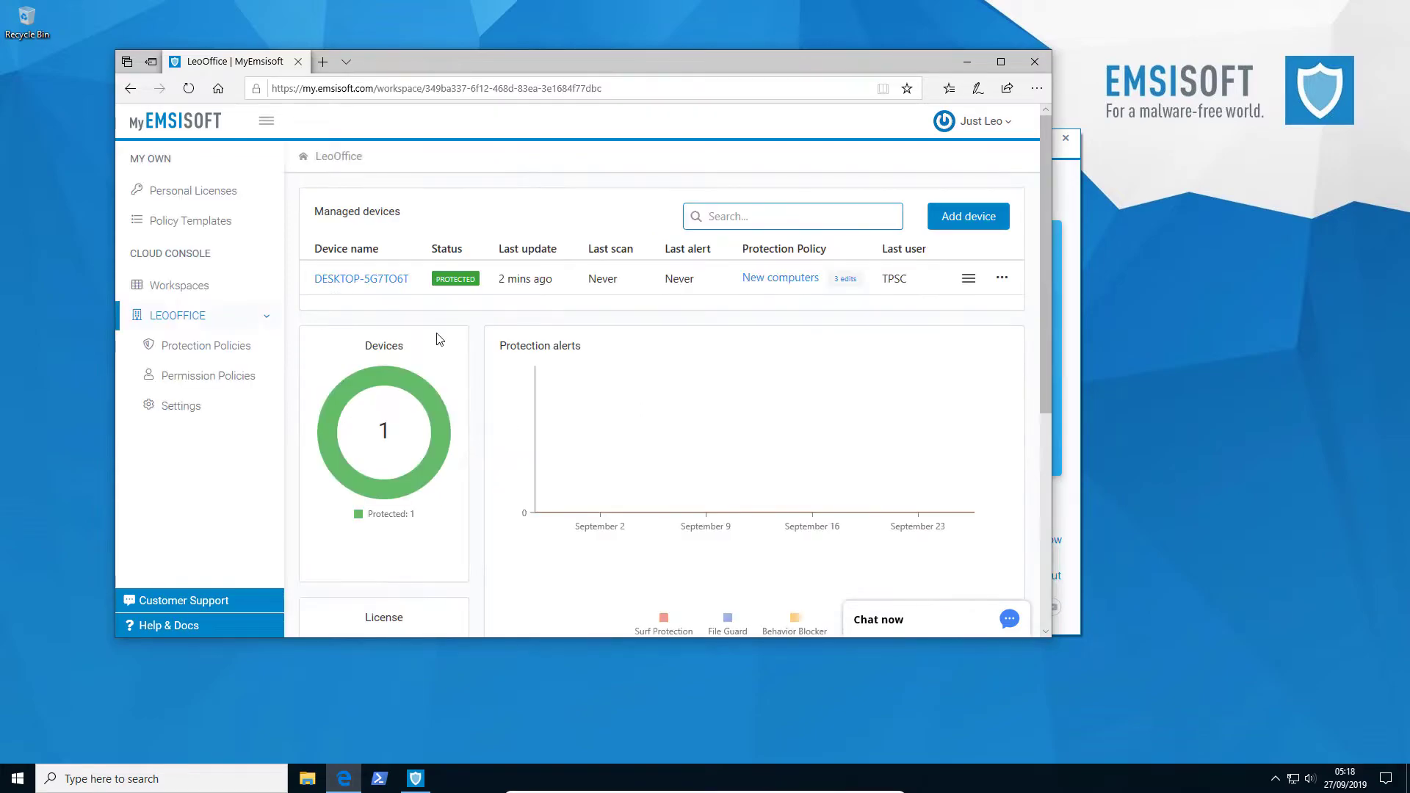
Open DESKTOP-5G7TO6T's page, place the Emsisoft app beside the browser, and go to Scan.
click(356, 280)
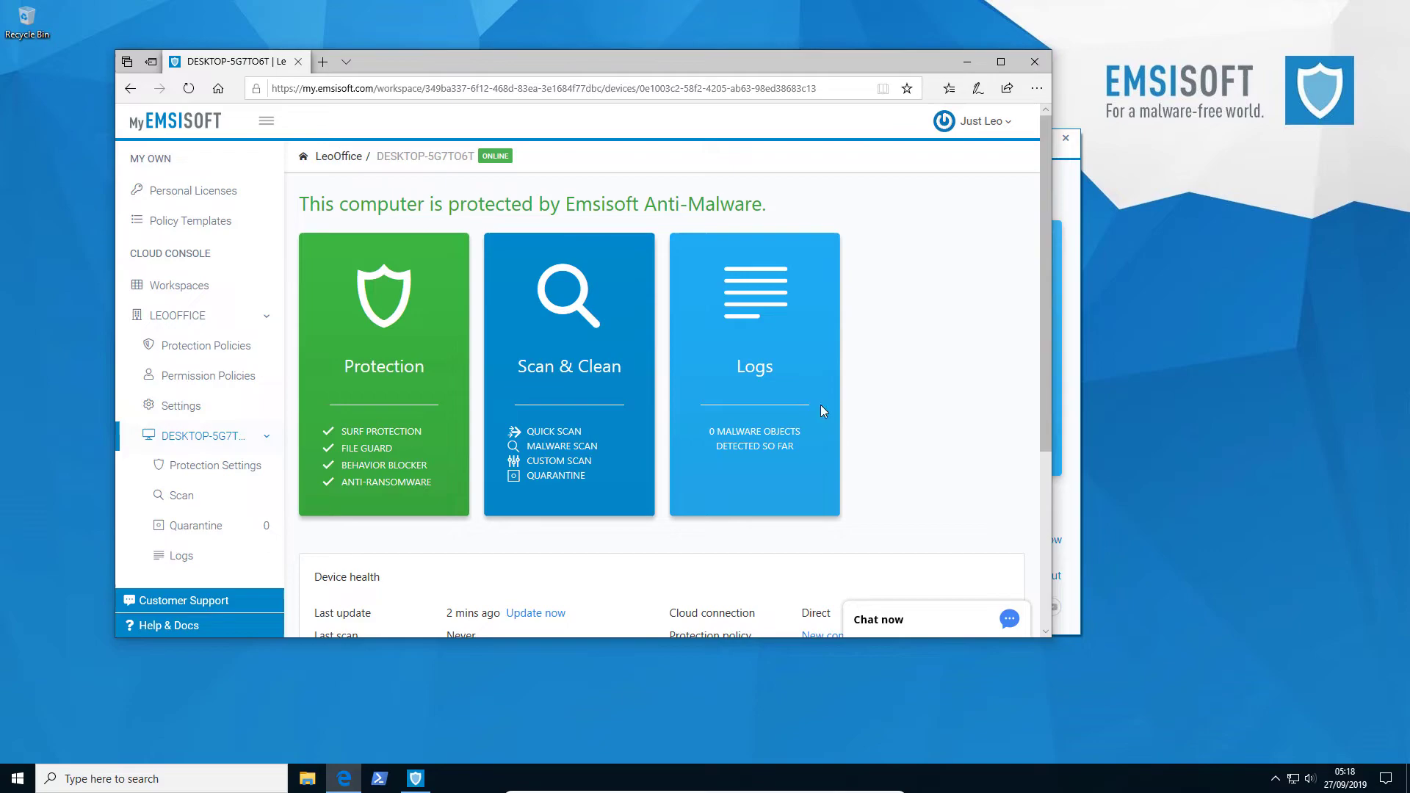
drag(736, 64, 687, 100)
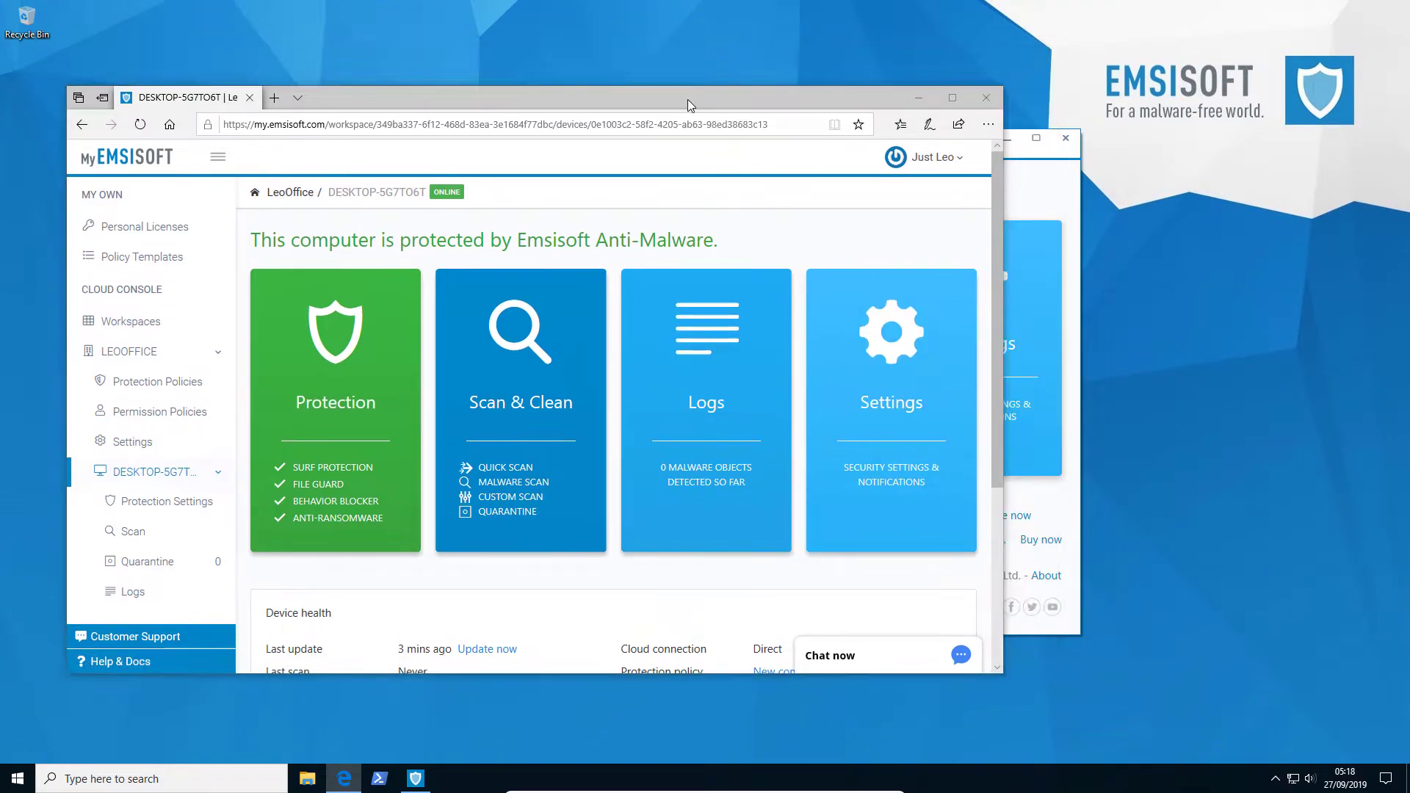
click(1058, 183)
drag(805, 150, 1160, 191)
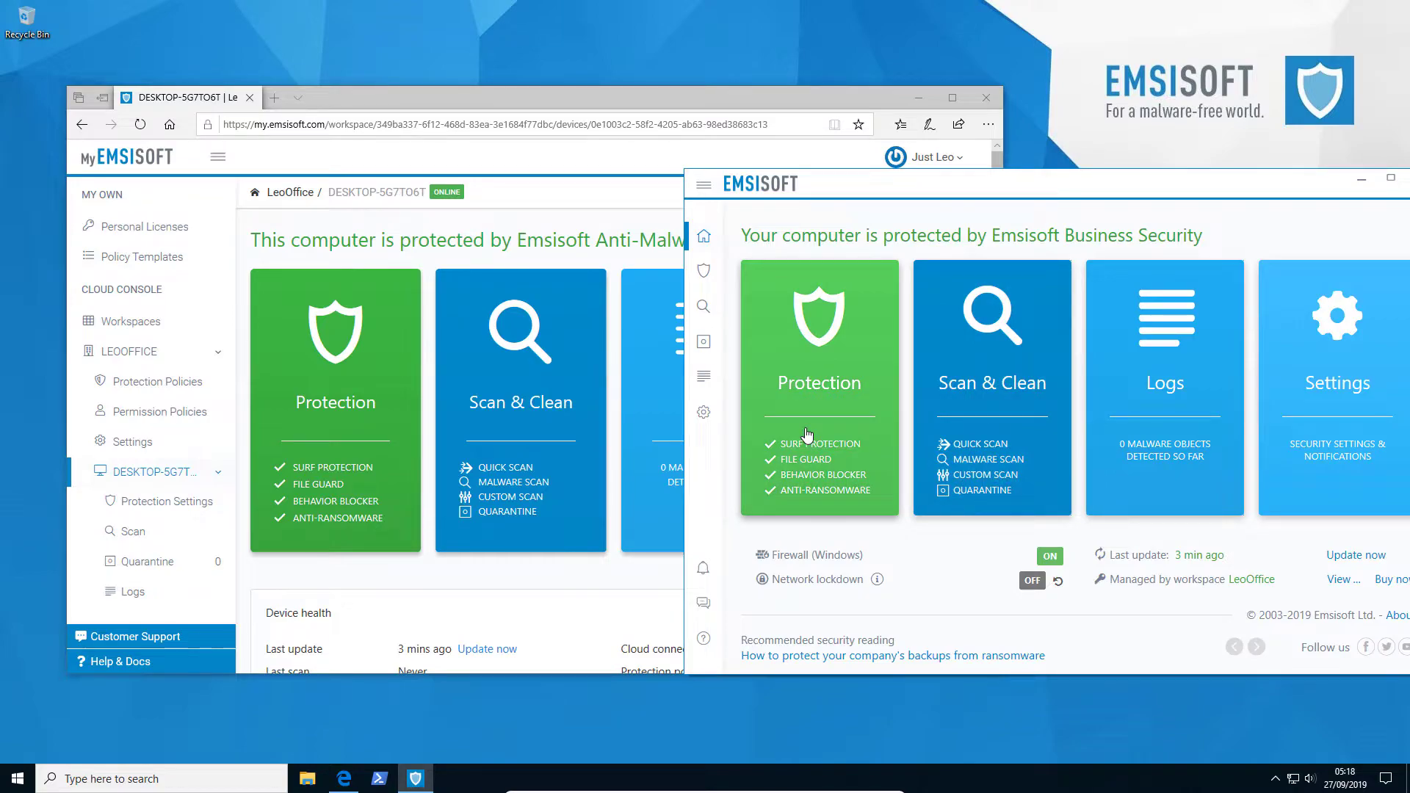
click(564, 199)
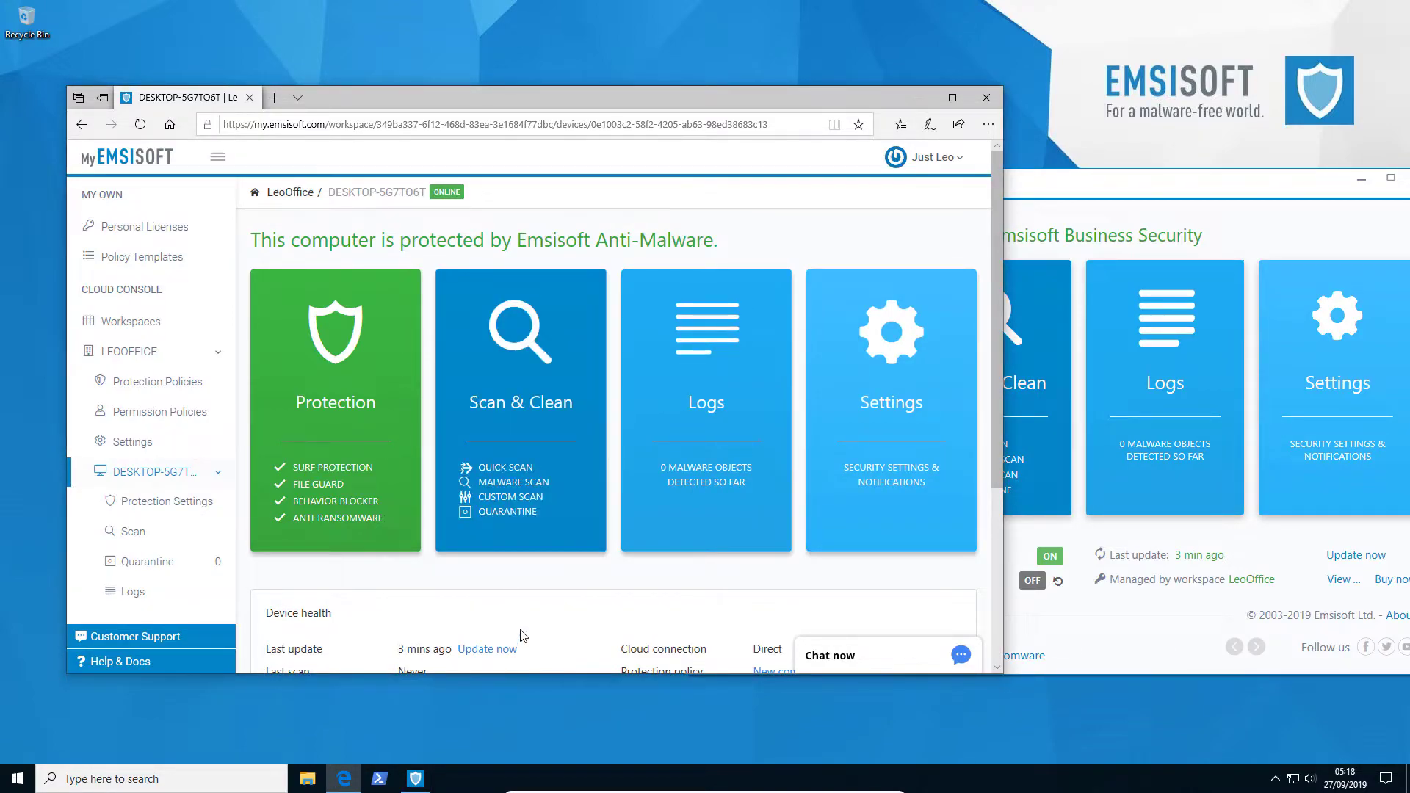
click(537, 416)
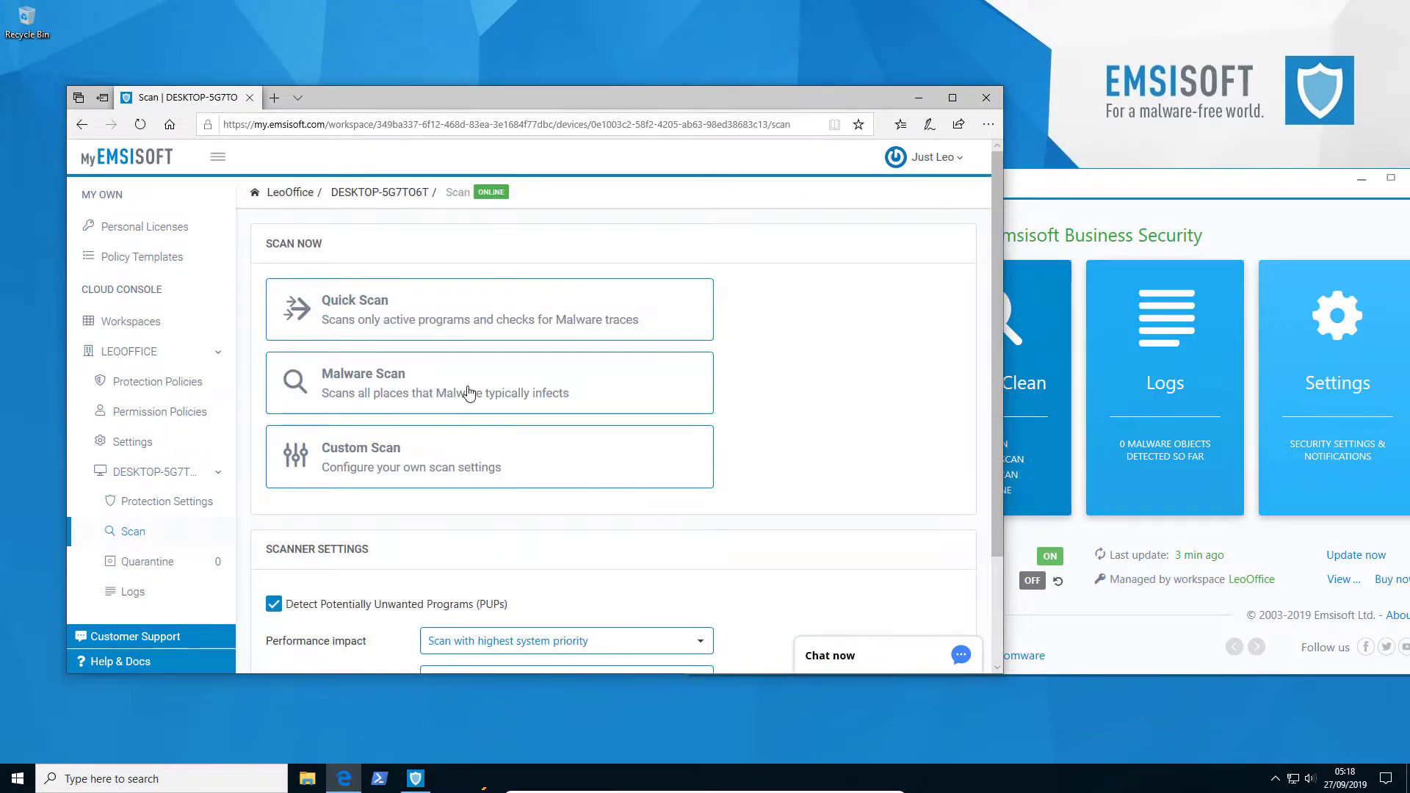
Run a malware scan on DESKTOP-5G7TO6T and quarantine the detected Wannacry.exe trojan.
click(469, 391)
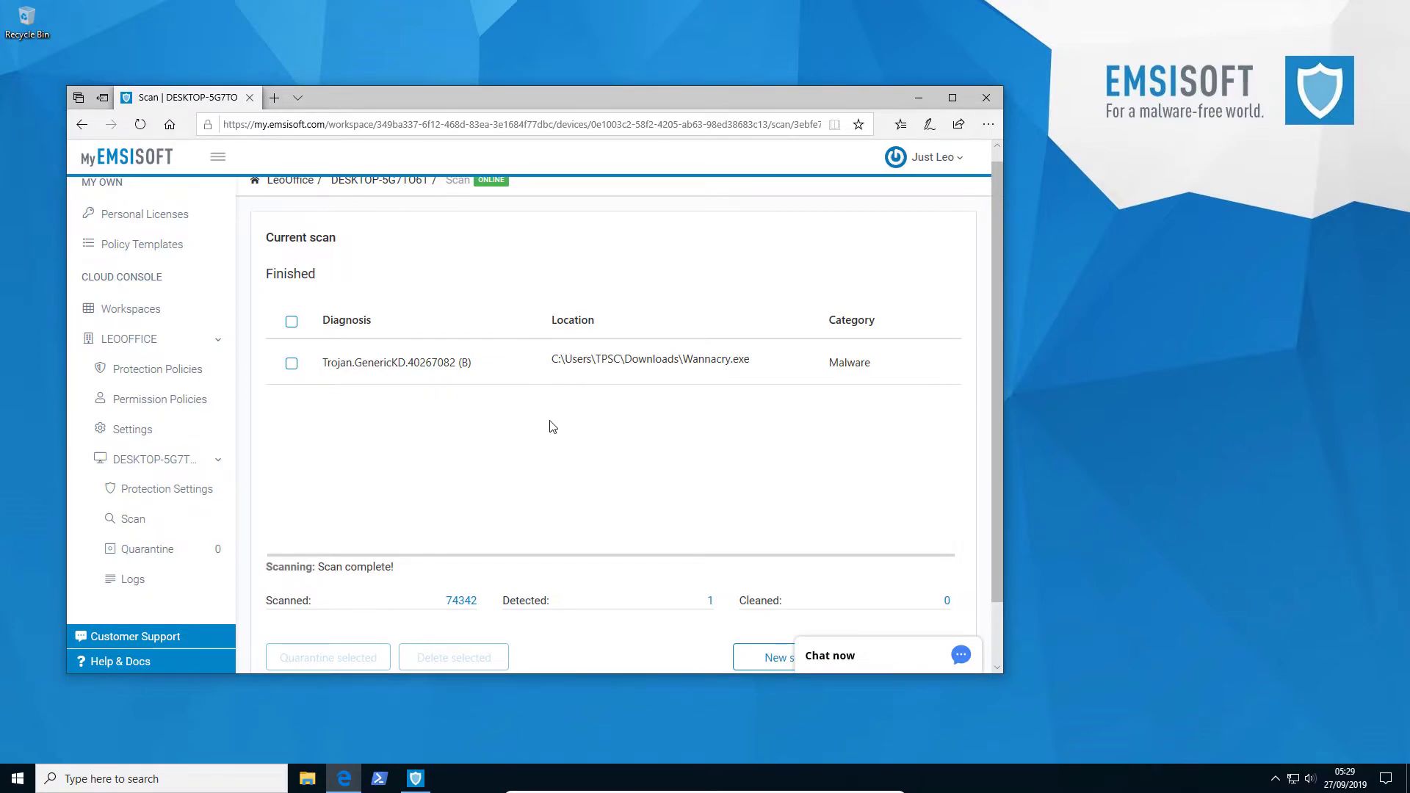
scroll(298, 330, down, 1)
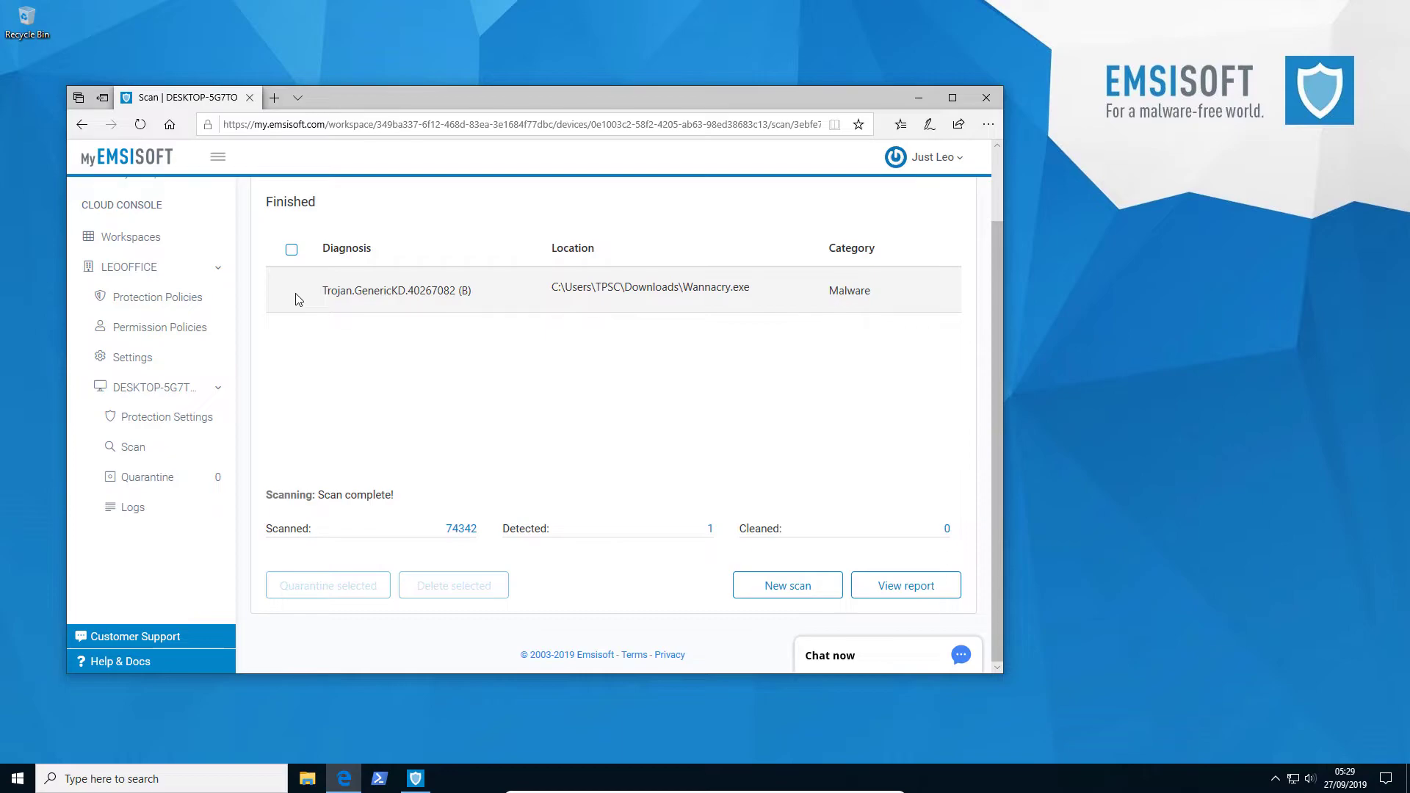
click(291, 290)
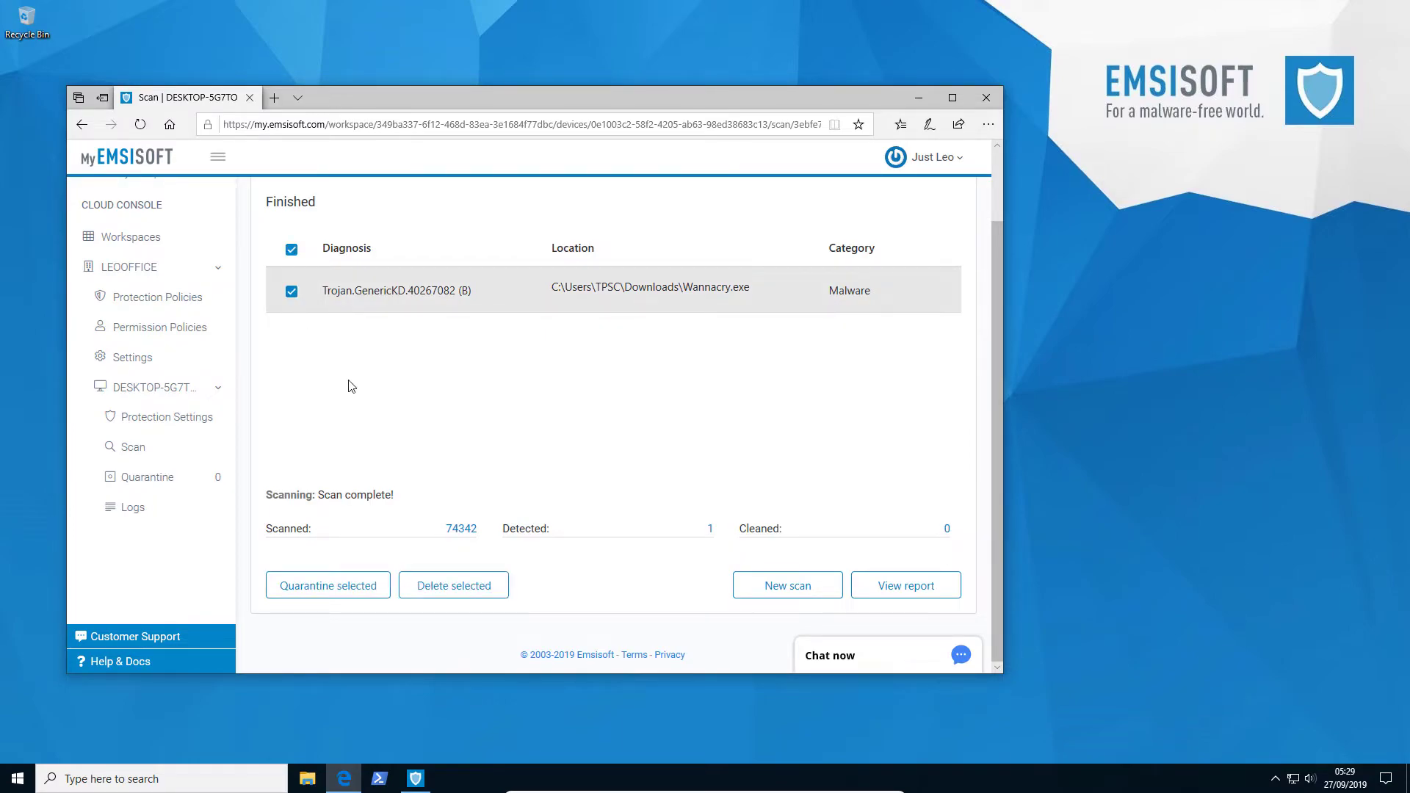
click(298, 592)
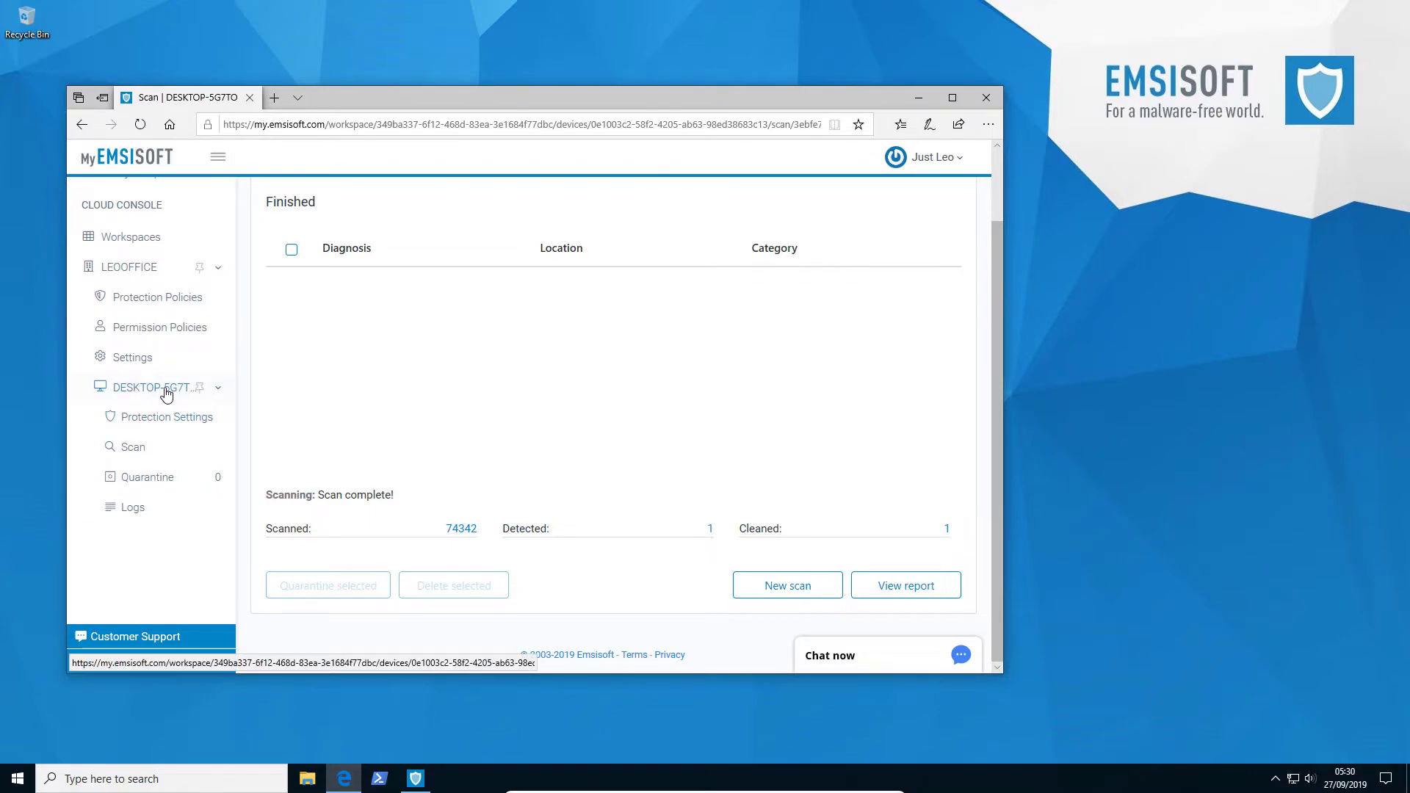
Show the Wannacry.exe finding's details from the LeoOffice dashboard's Recent findings.
click(156, 267)
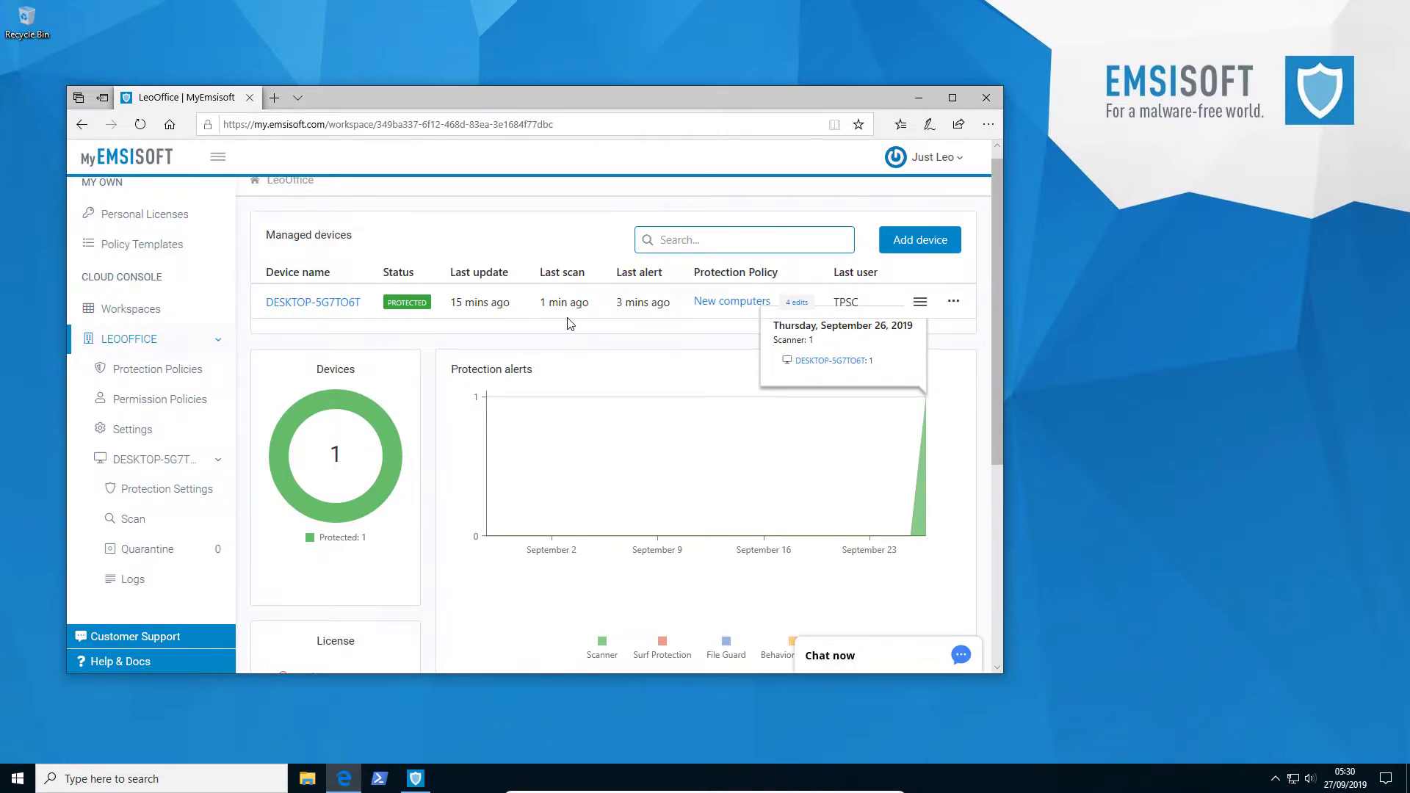
scroll(570, 323, down, 5)
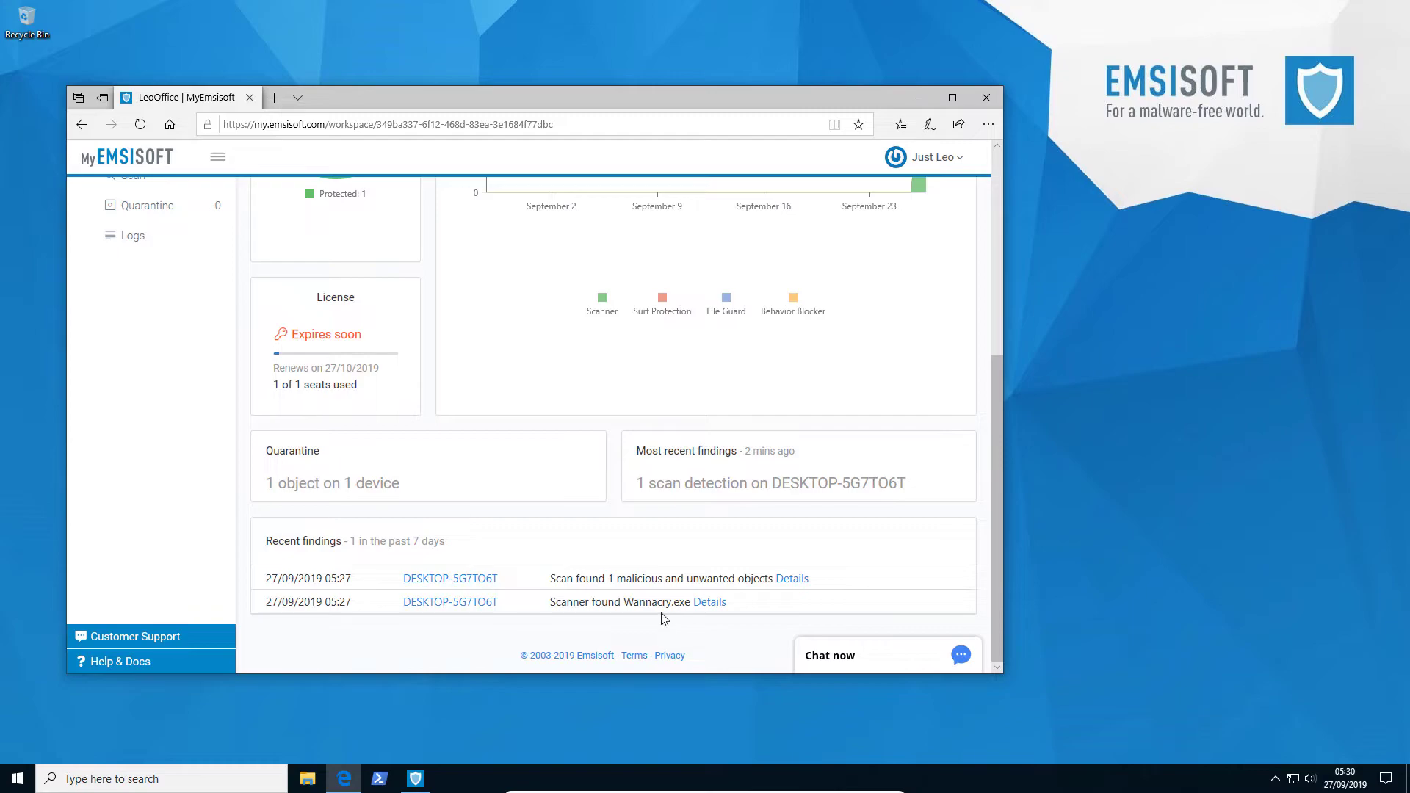
click(710, 603)
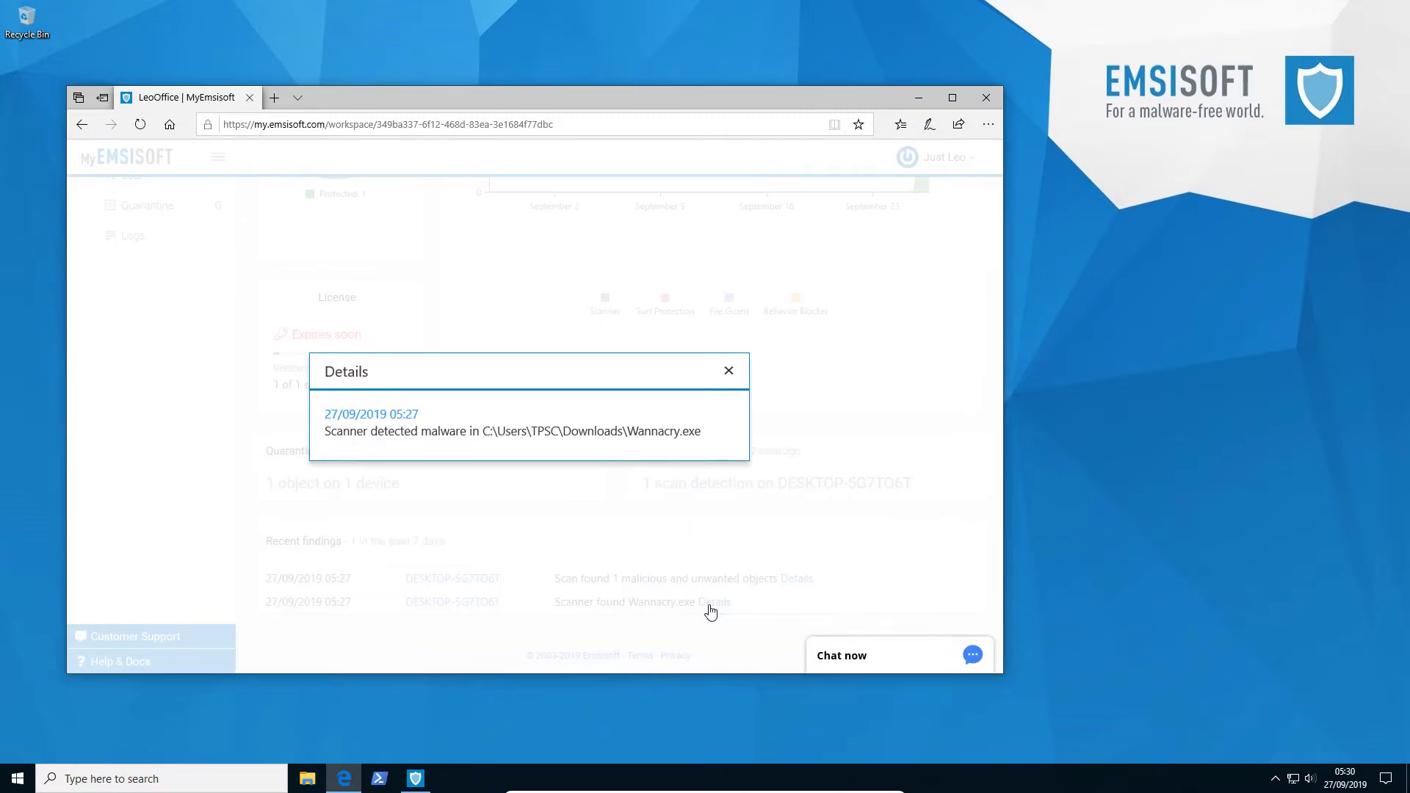
In the device's quarantine list in MyEmsisoft, select the Wannacry.exe entry.
click(403, 413)
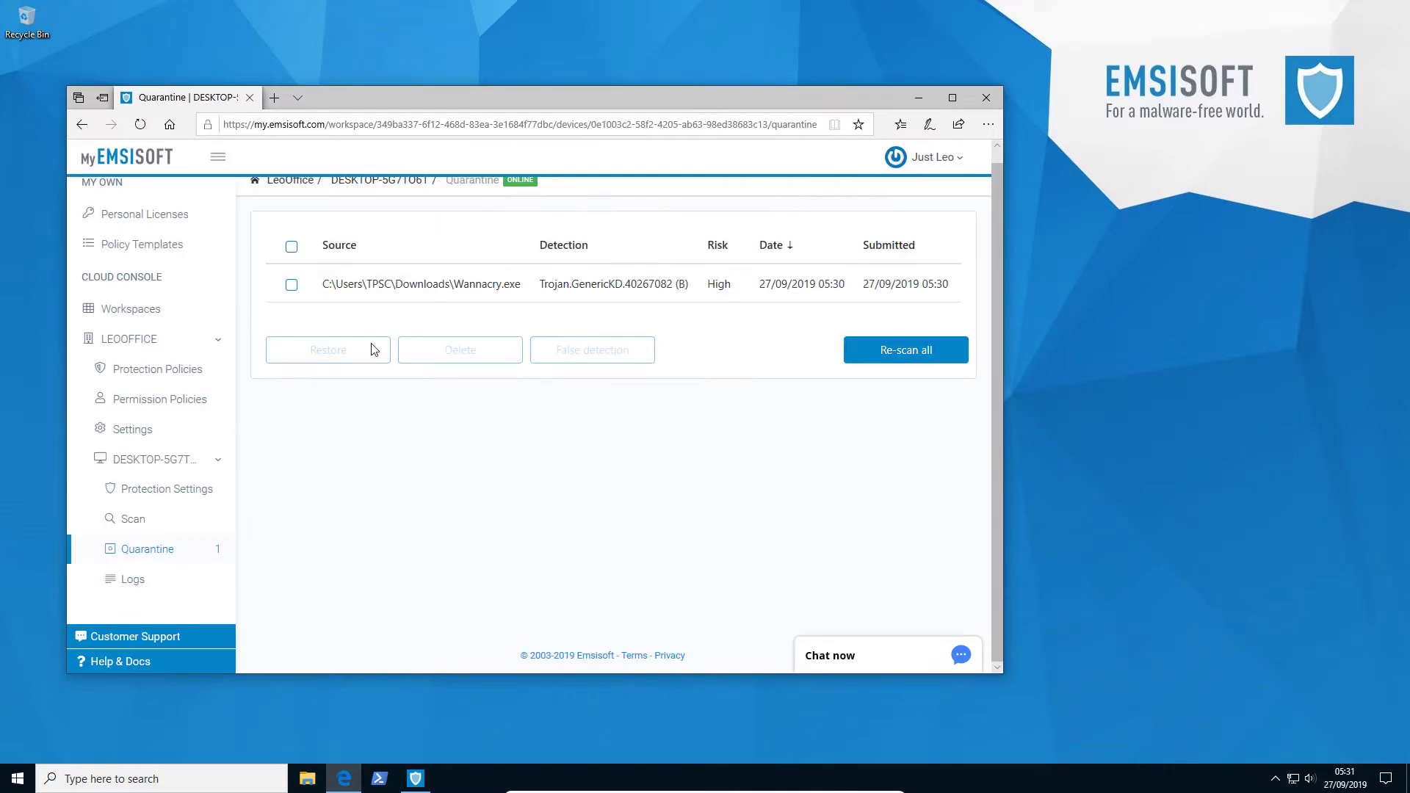
click(290, 285)
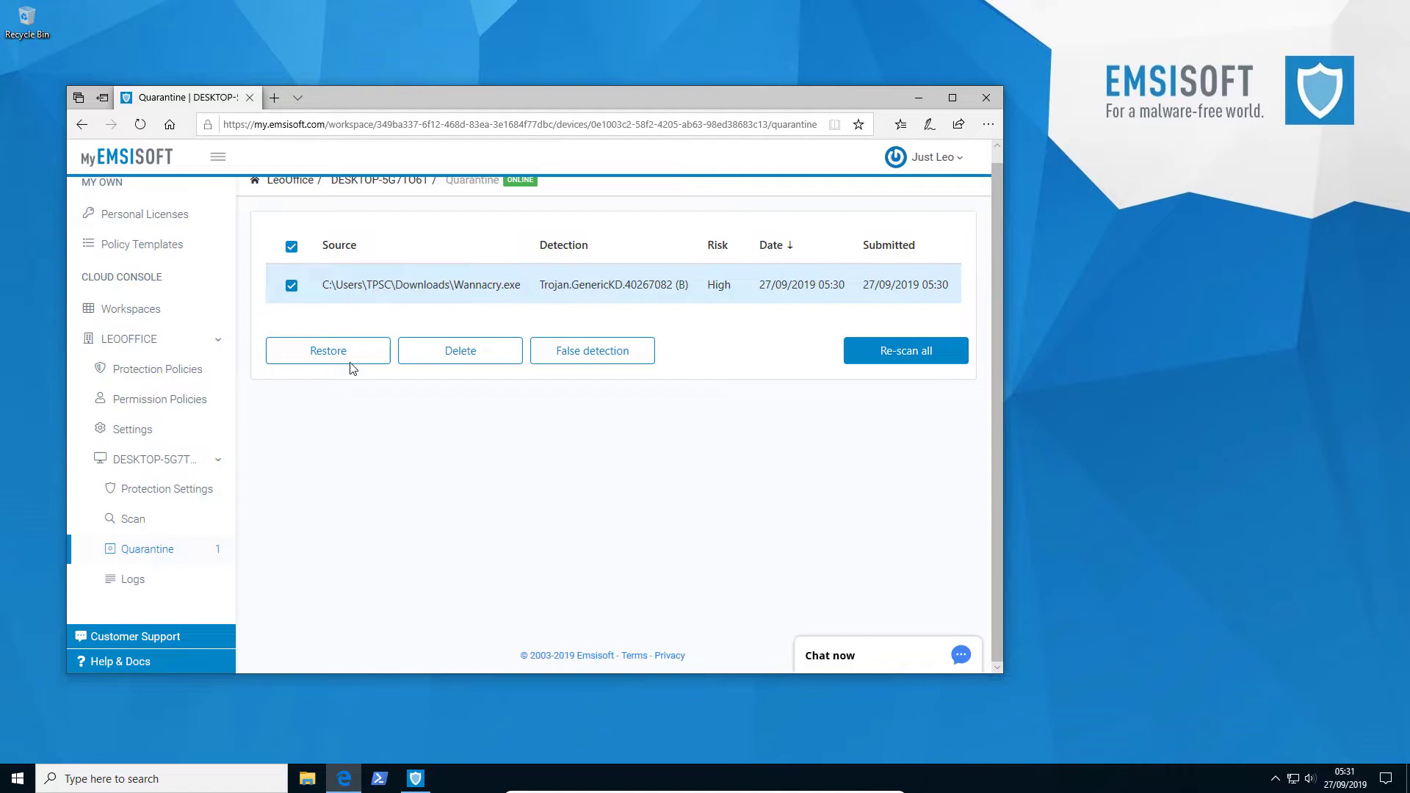
click(507, 351)
Check the local Emsisoft app's quarantine for the same Wannacry.exe entry, then return to Edge.
click(1276, 783)
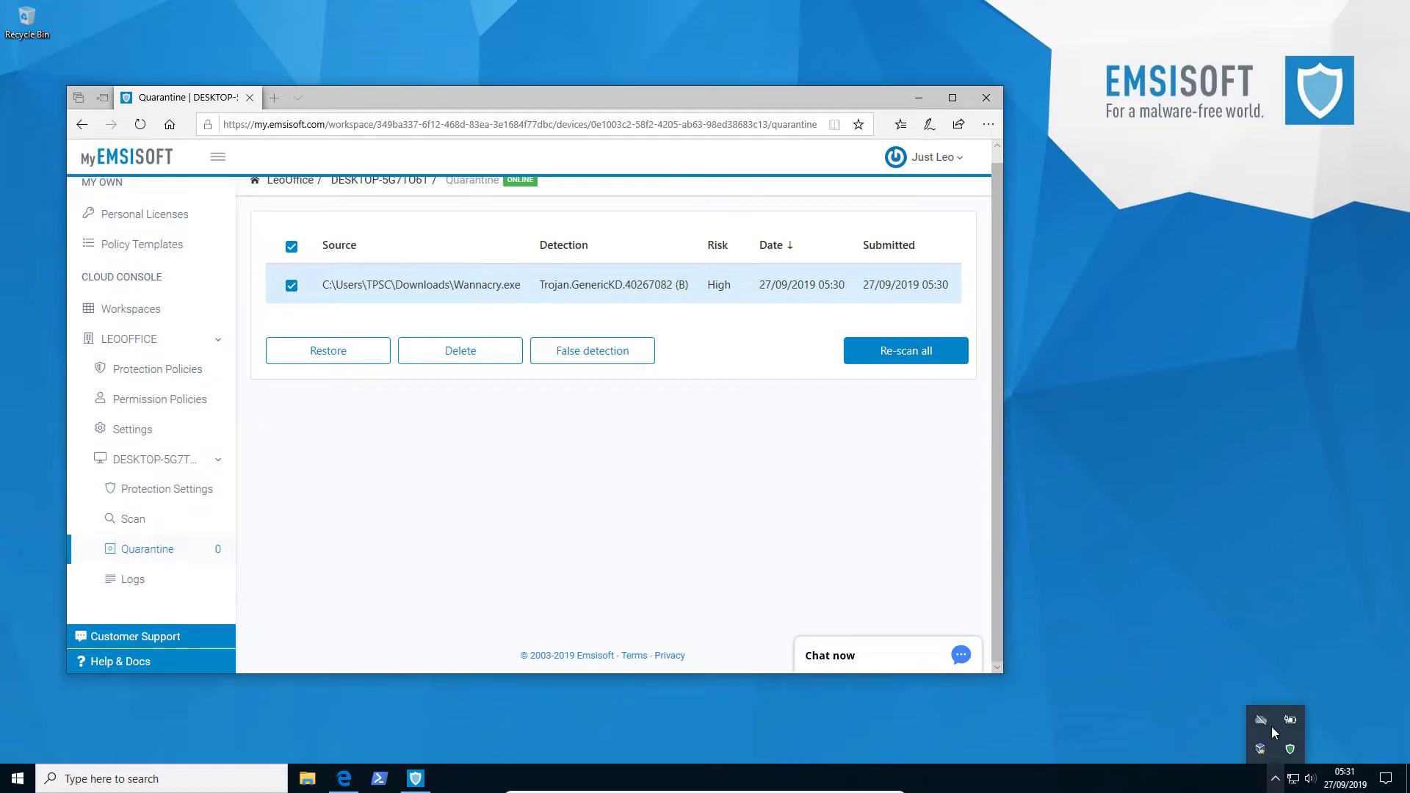
click(1291, 749)
click(820, 462)
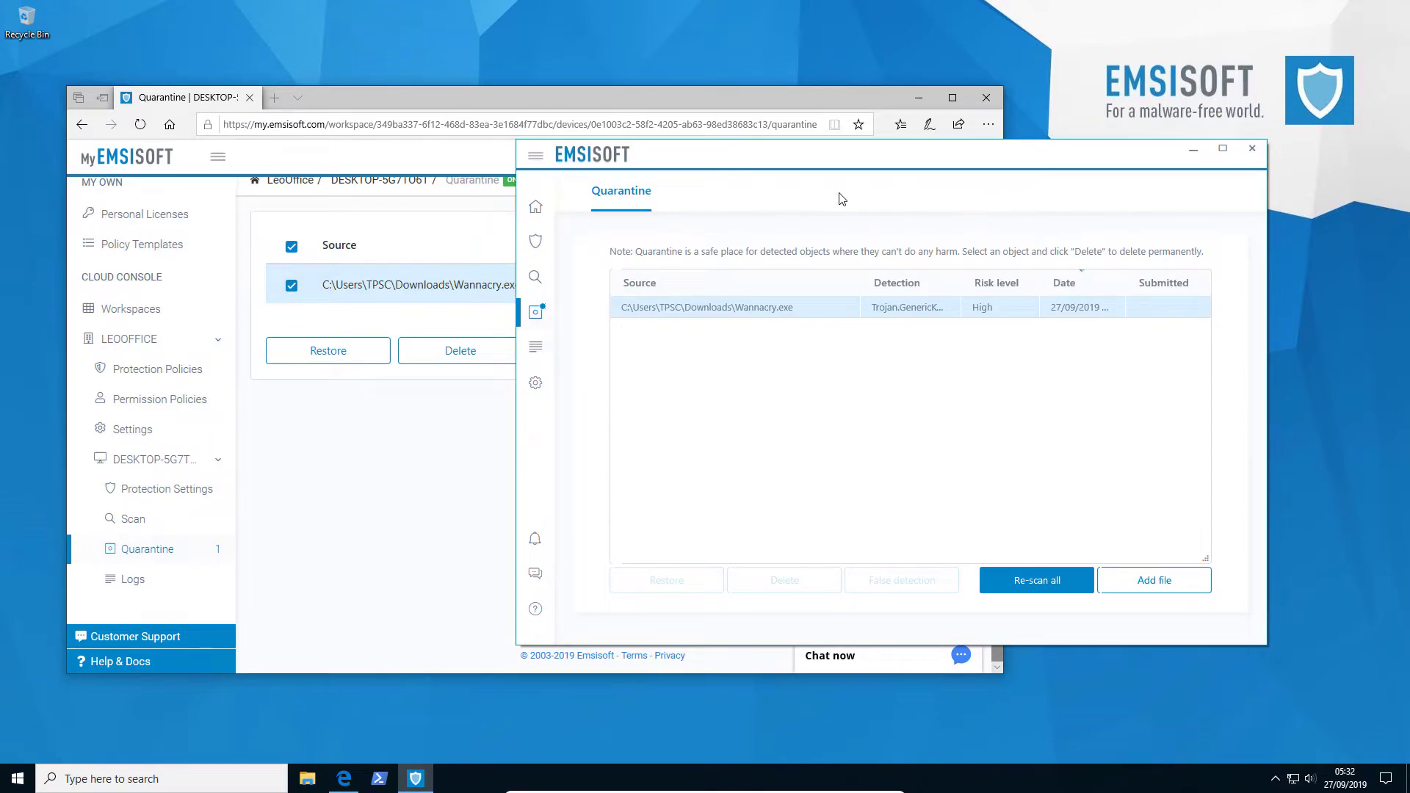
click(498, 420)
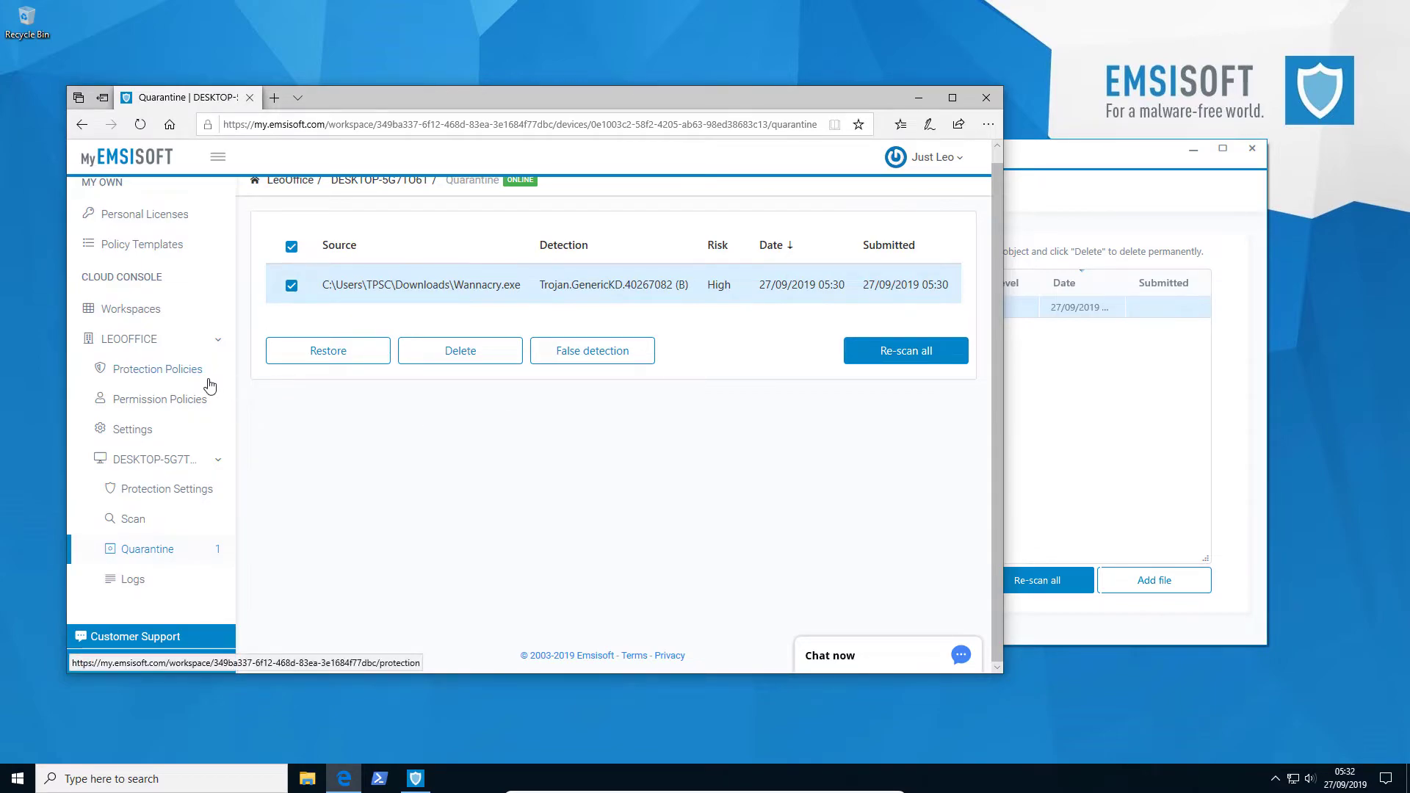
Select the Sales group under Protection Policies.
click(183, 377)
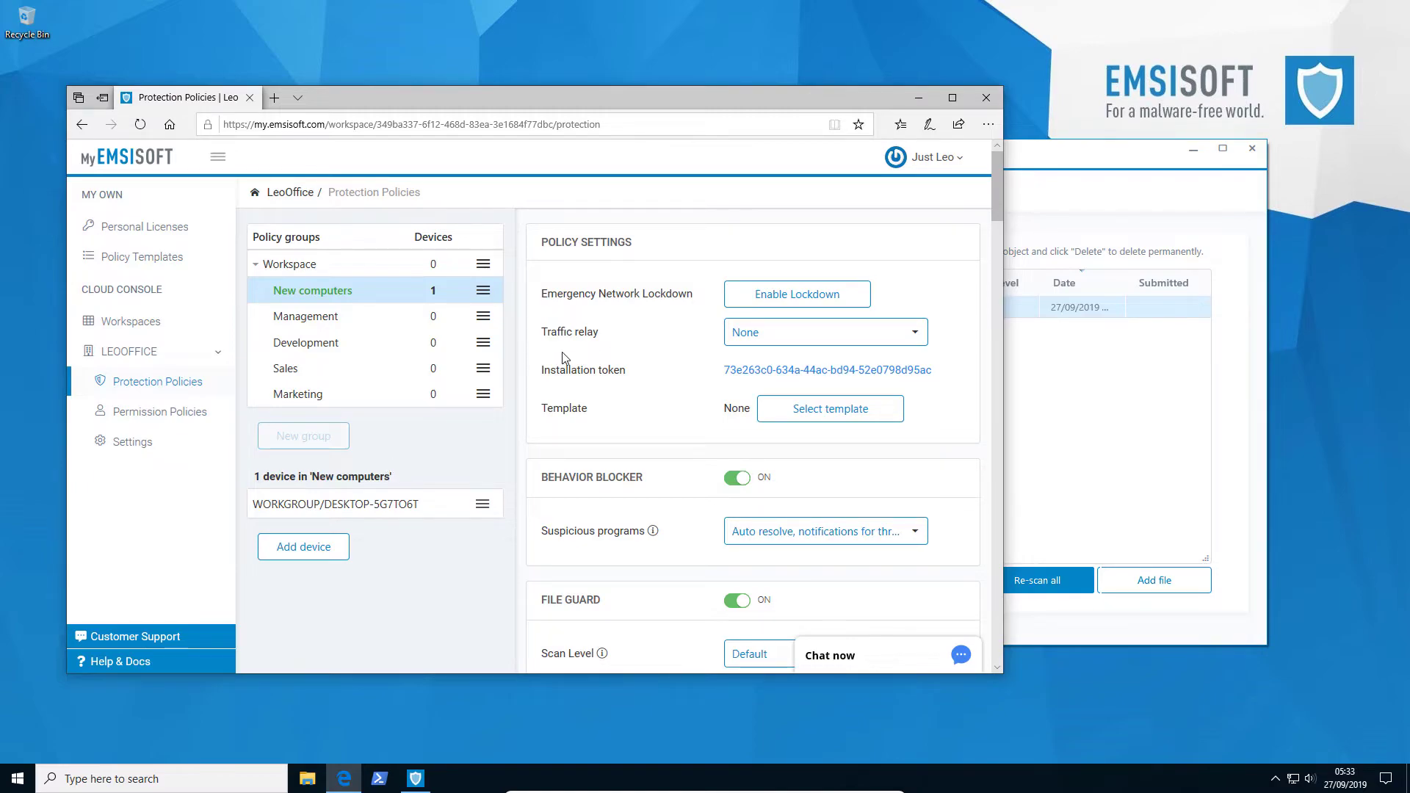
click(406, 376)
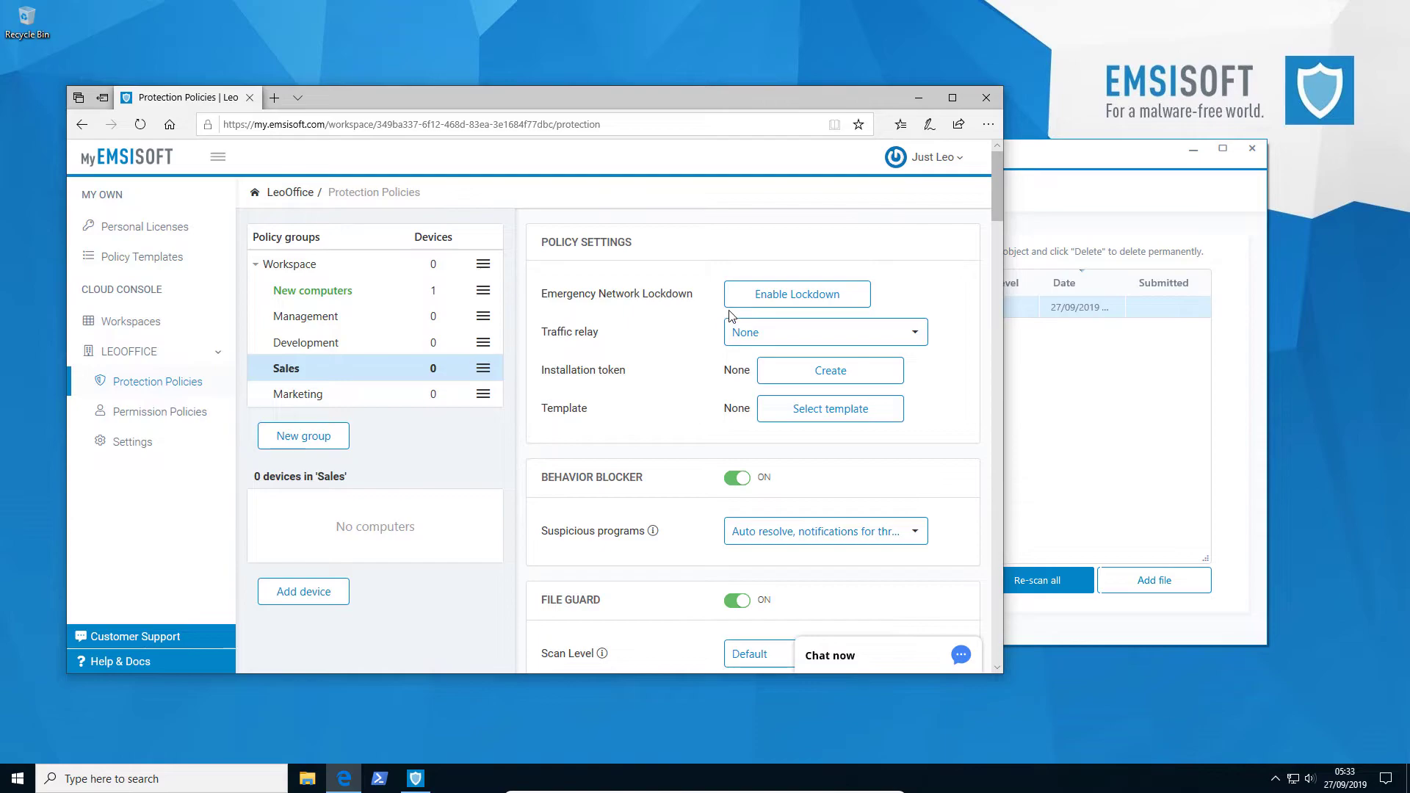
Confirm emergency network lockdown for Sales, then show the New computers group's policy settings.
click(777, 300)
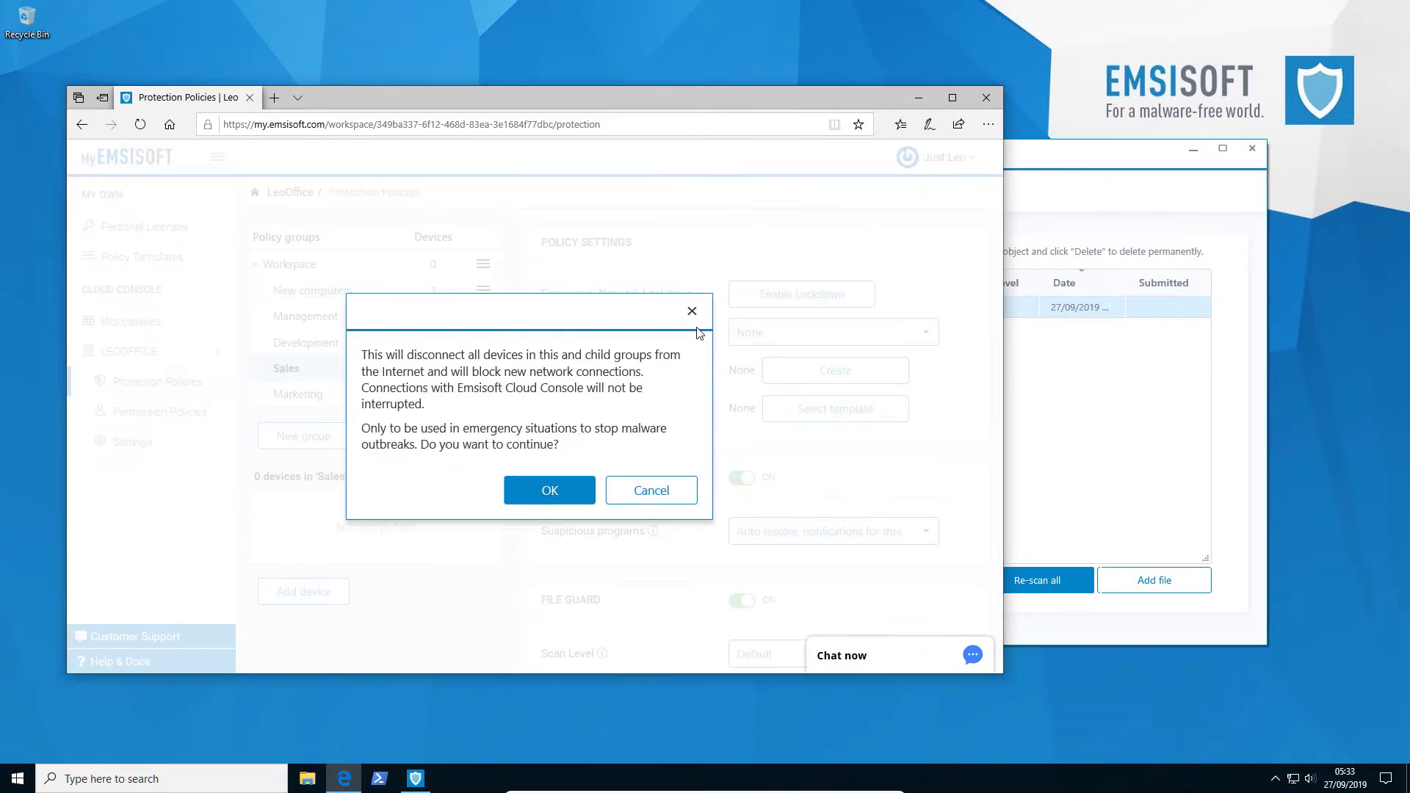
click(551, 490)
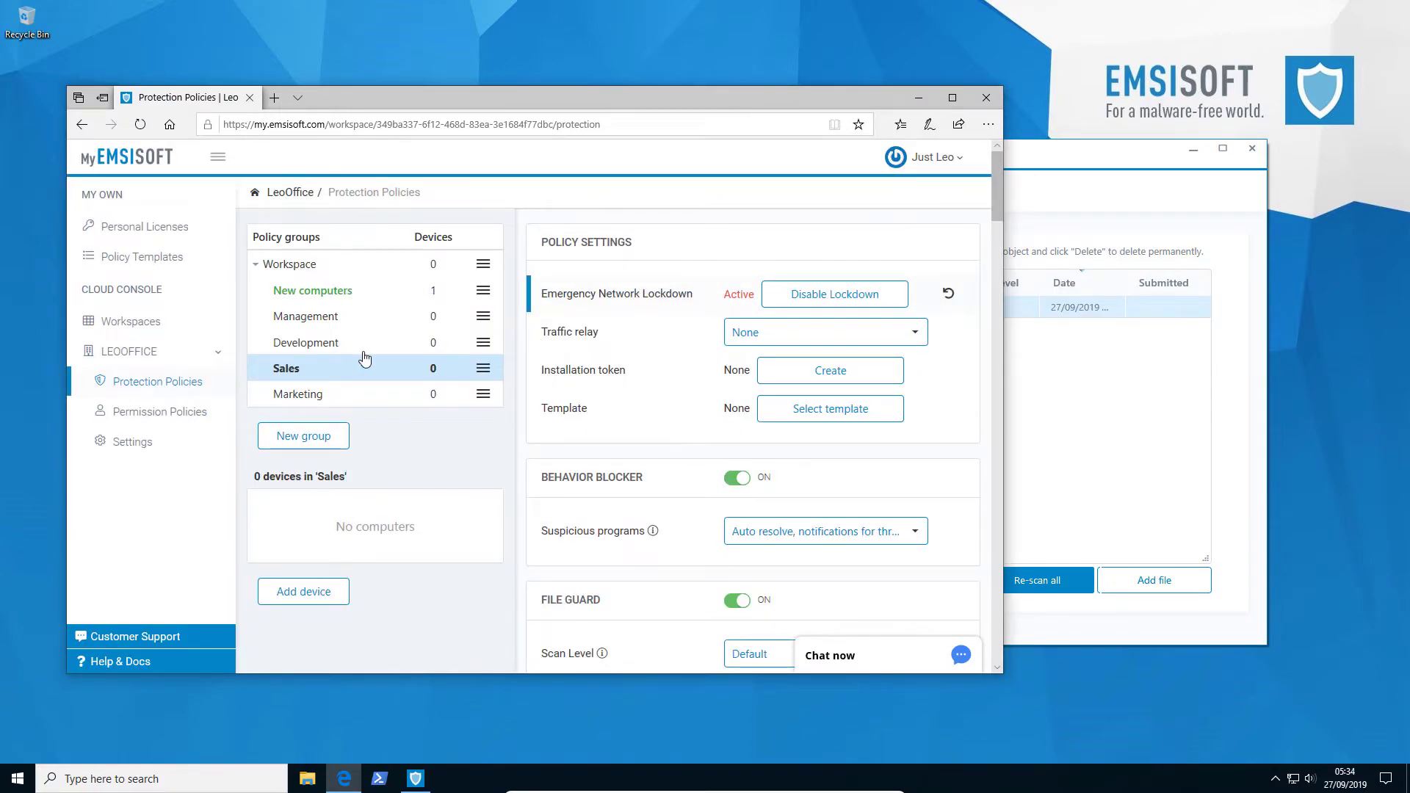
click(365, 293)
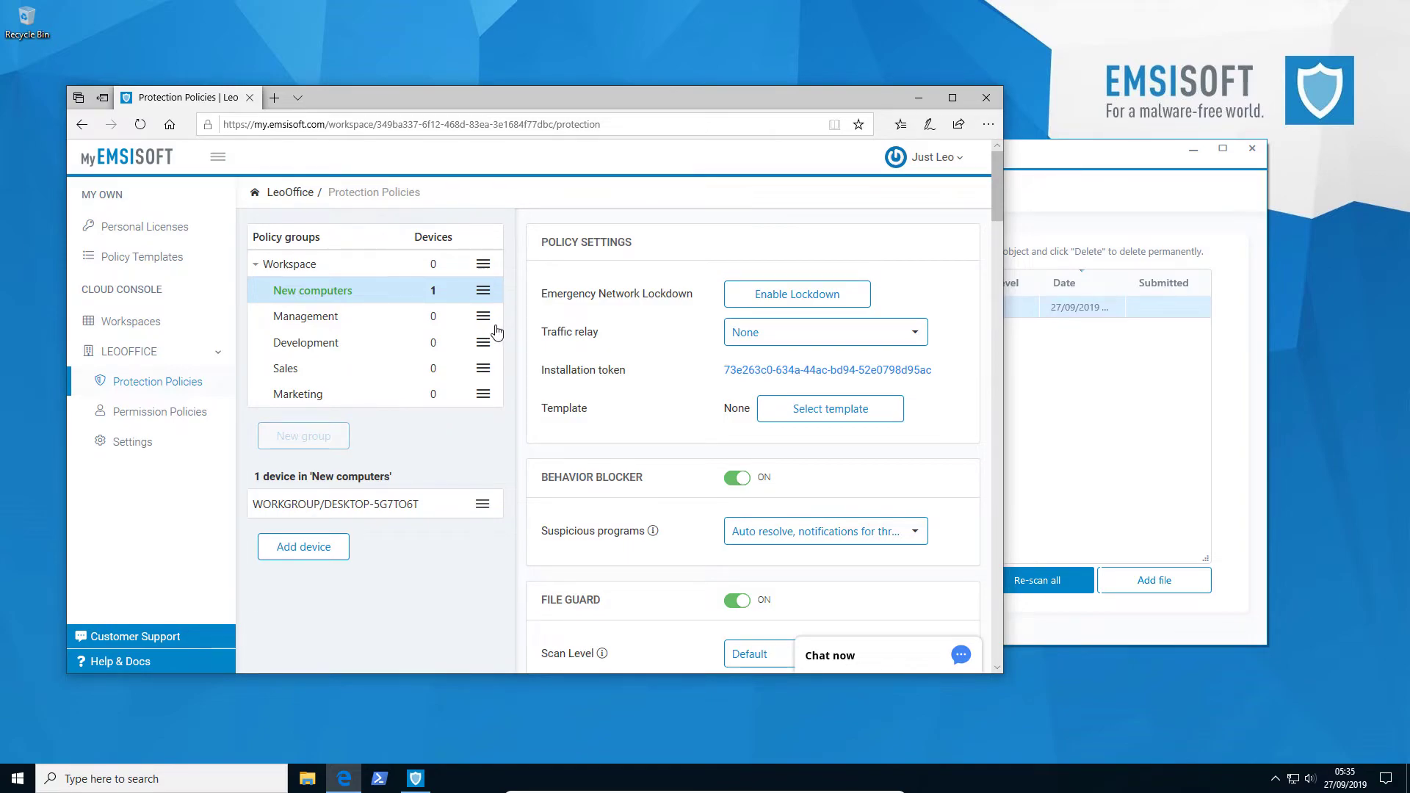
Show Permission Policies, where Default for admins has one user with Full access.
click(211, 418)
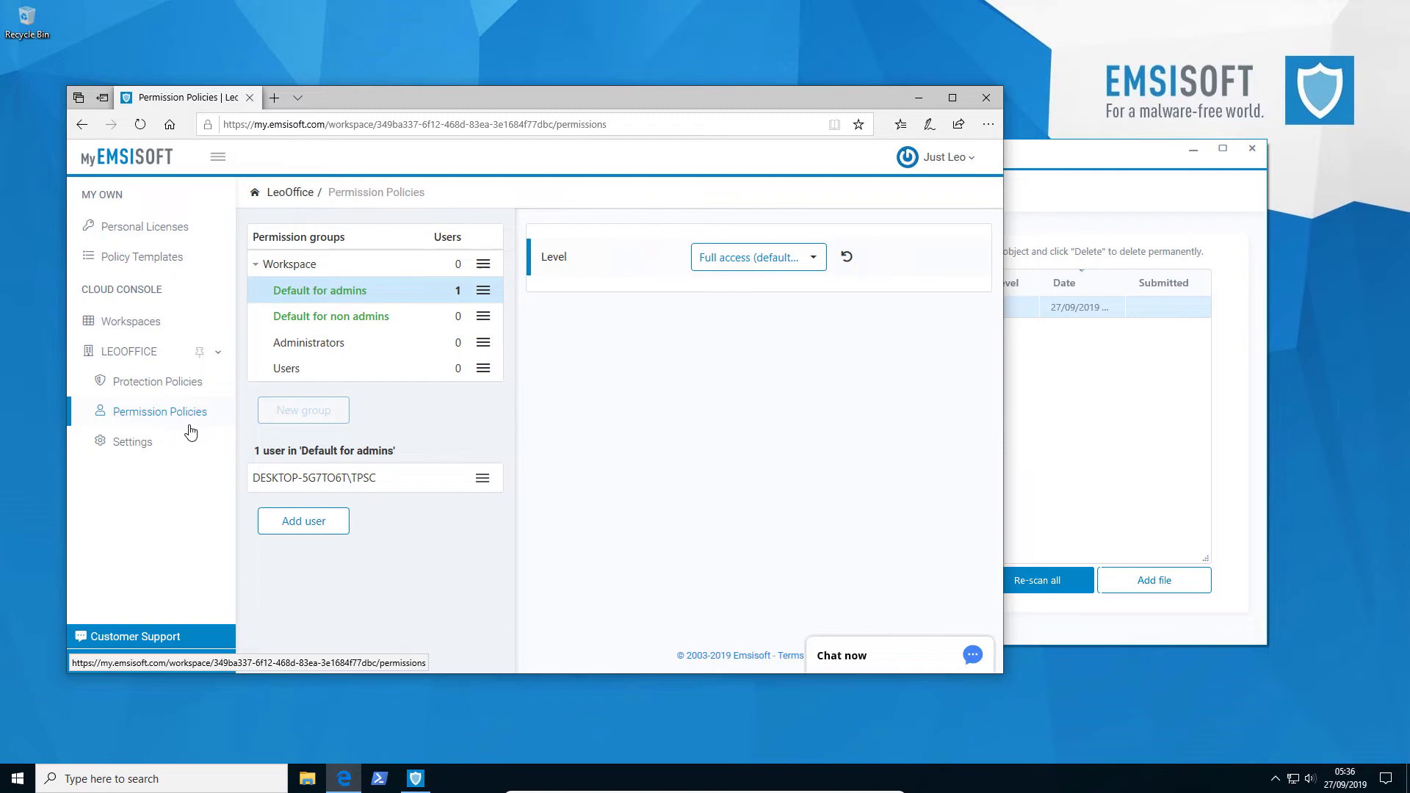
From LeoOffice Settings, invite a new user with the Workspace admin role and send the invite.
click(173, 445)
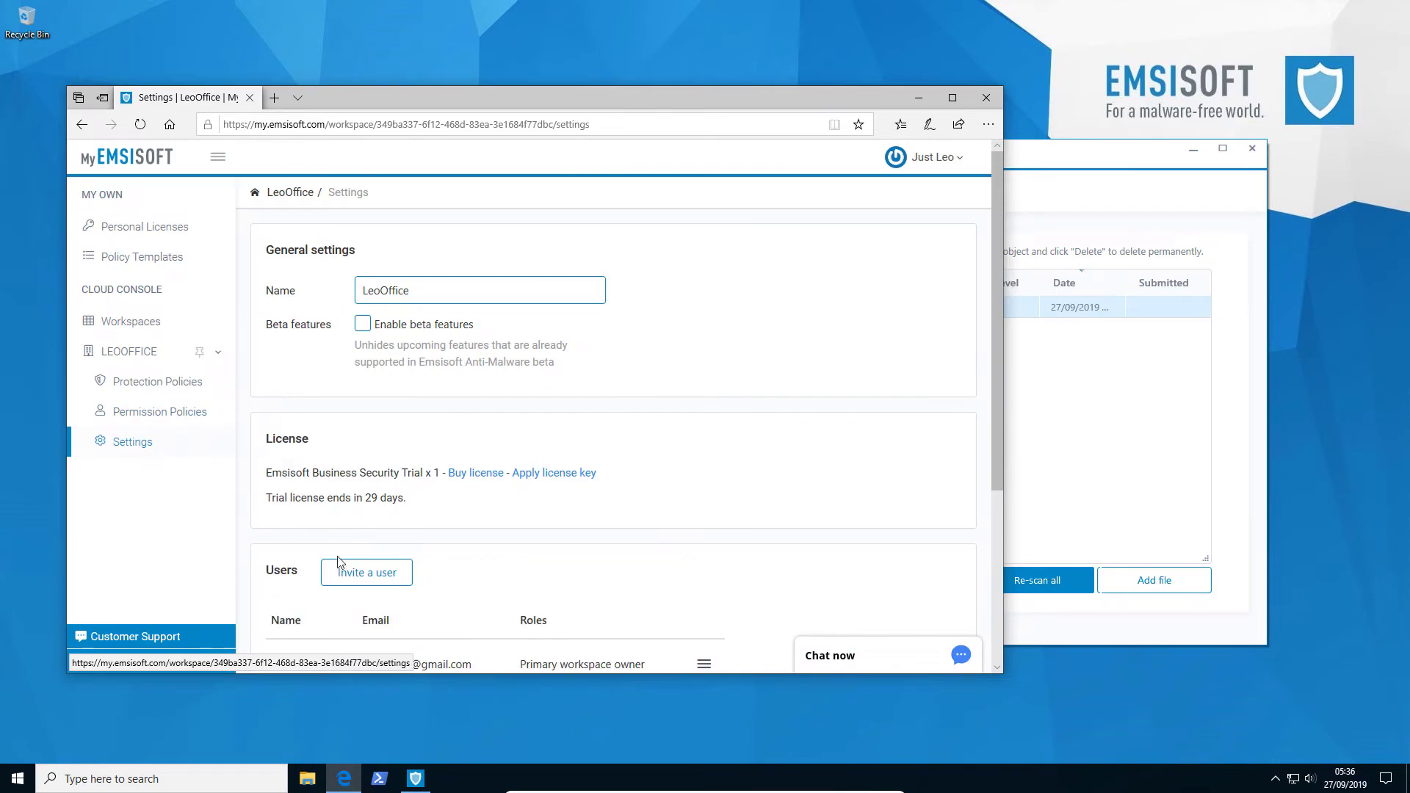
click(367, 583)
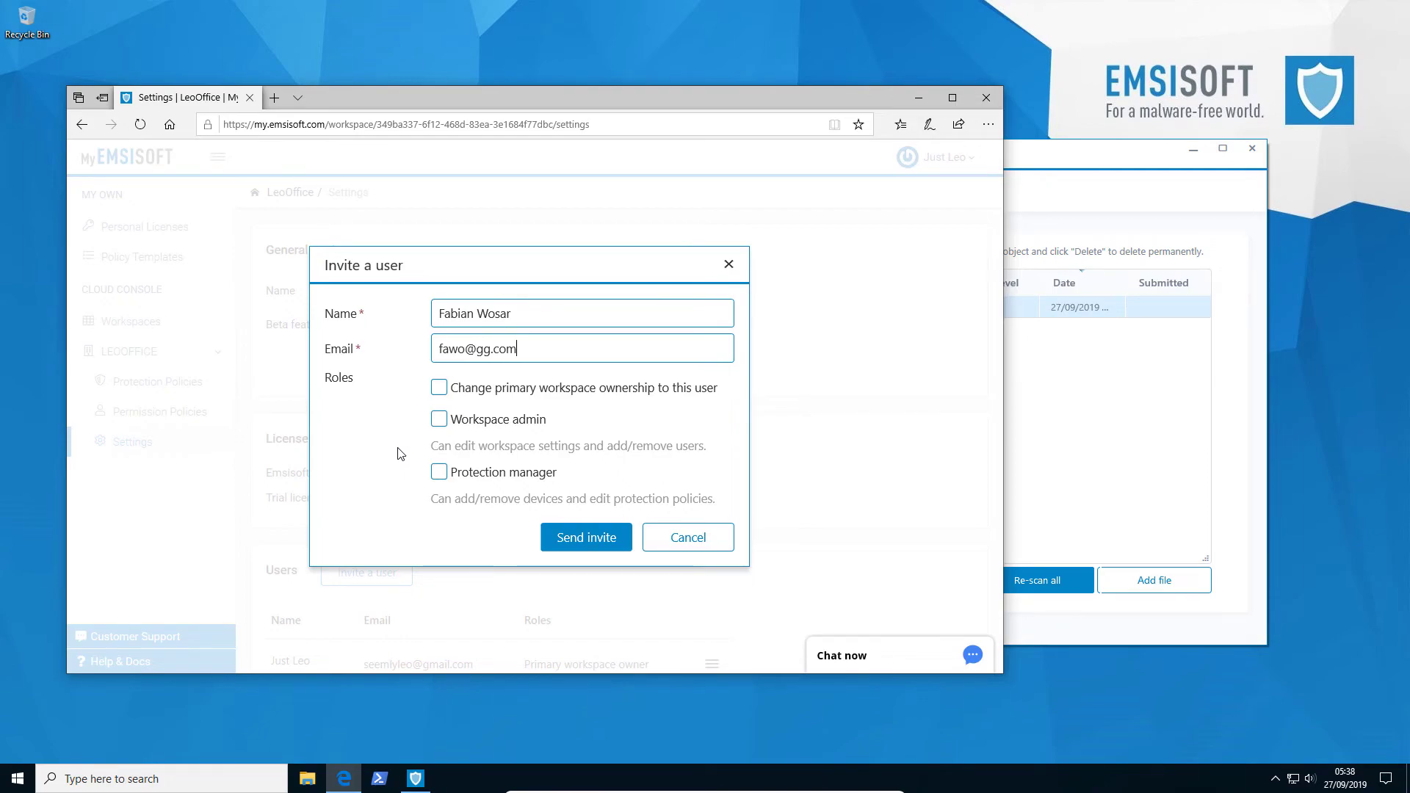
click(443, 426)
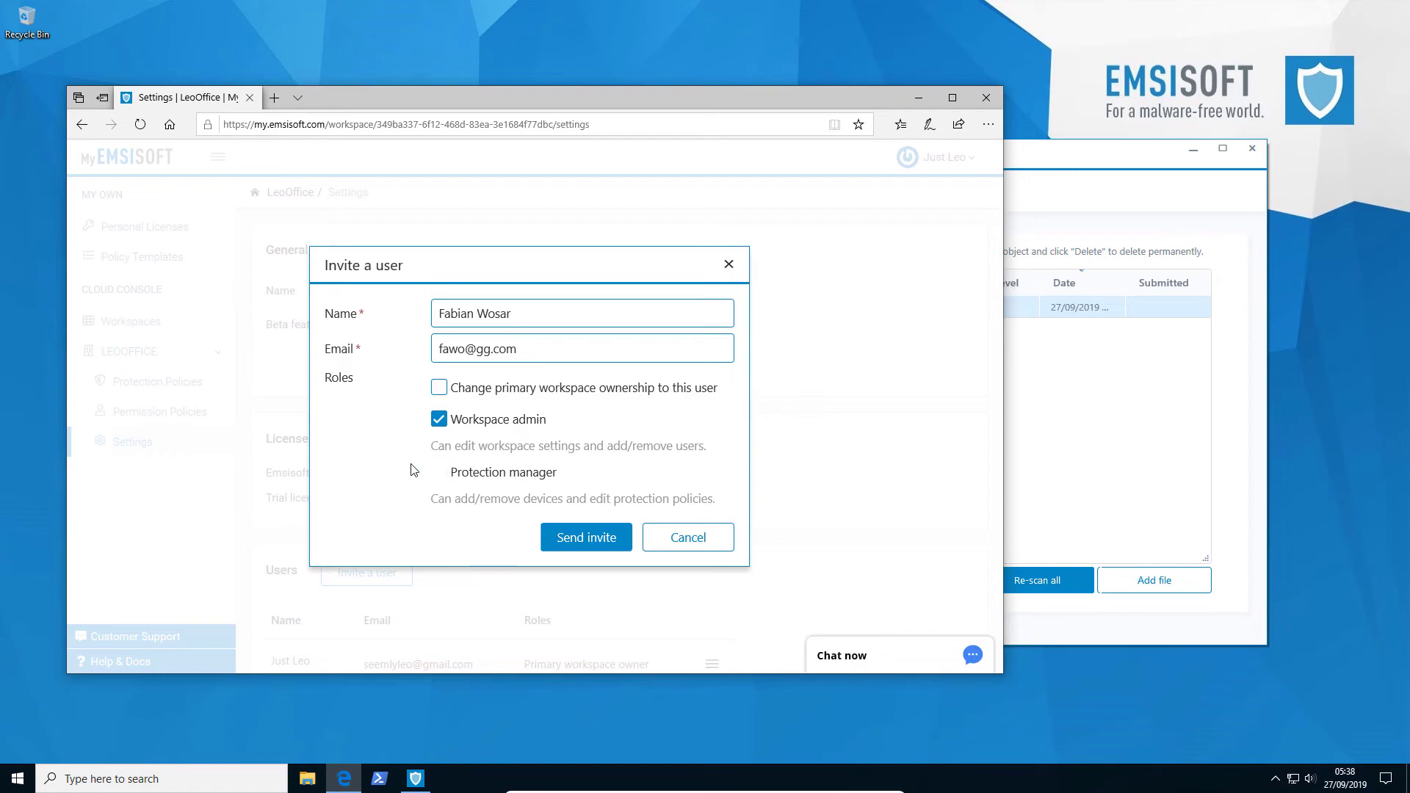
click(594, 542)
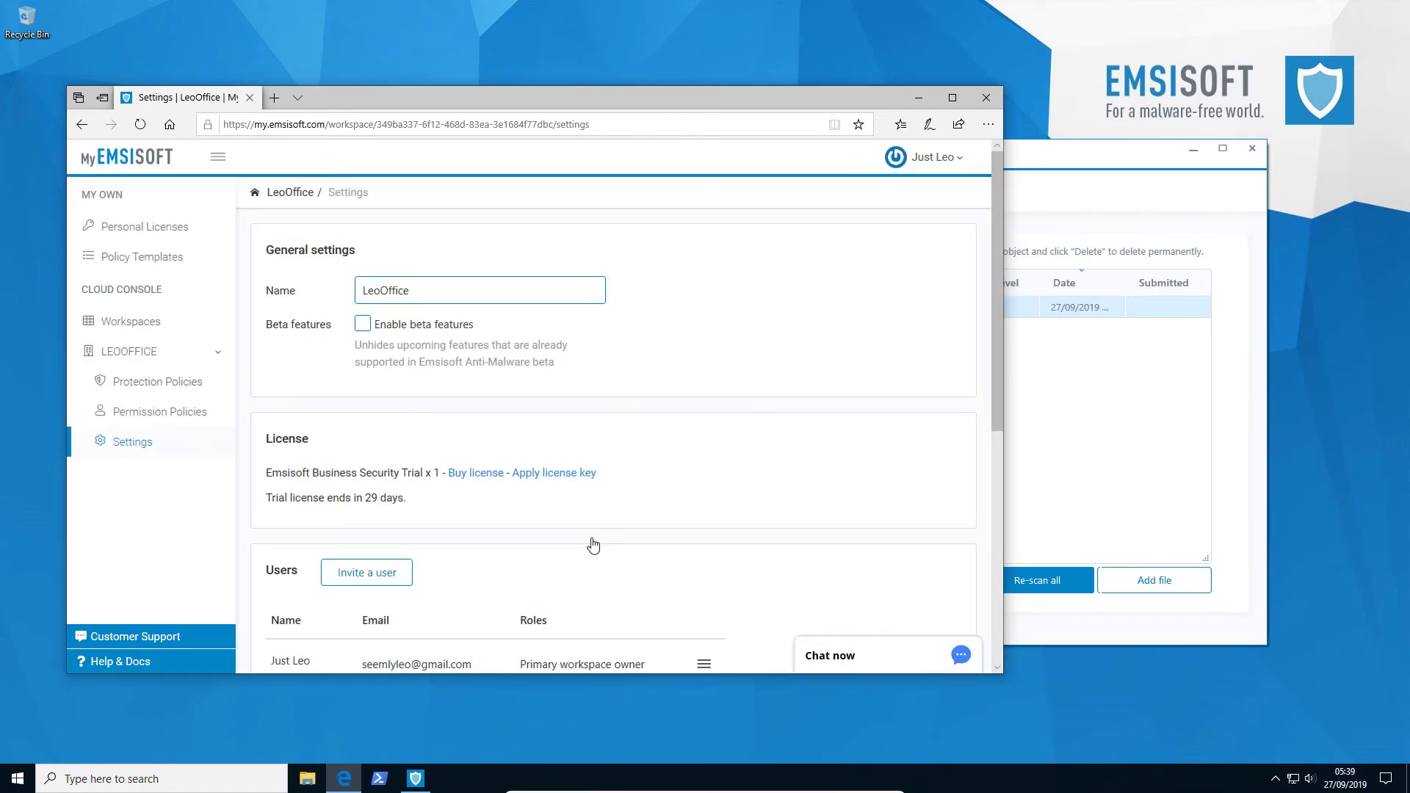